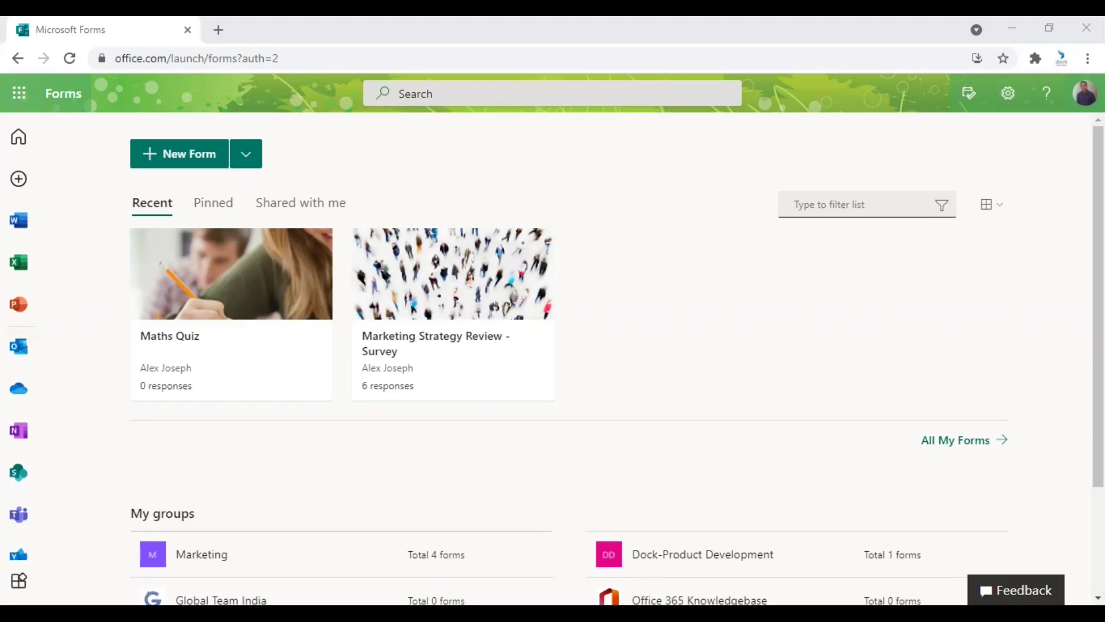
Step: Switch back to the browser and return to the Microsoft Forms home page
{"action": "key", "text": "alt+Tab"}
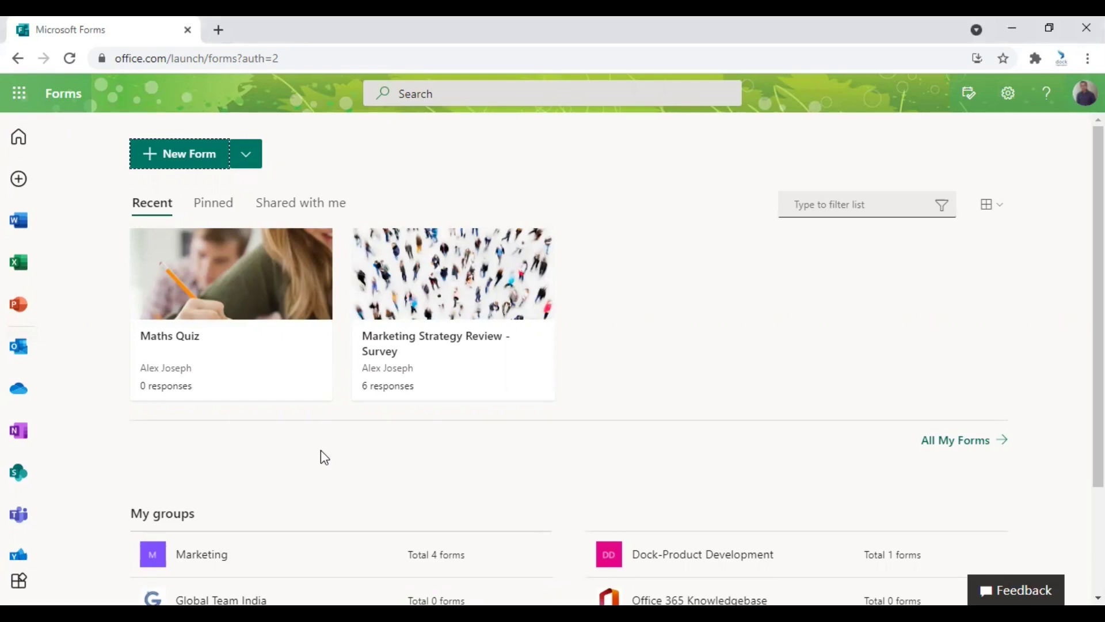
{"action": "left_click", "coordinate": [20, 97]}
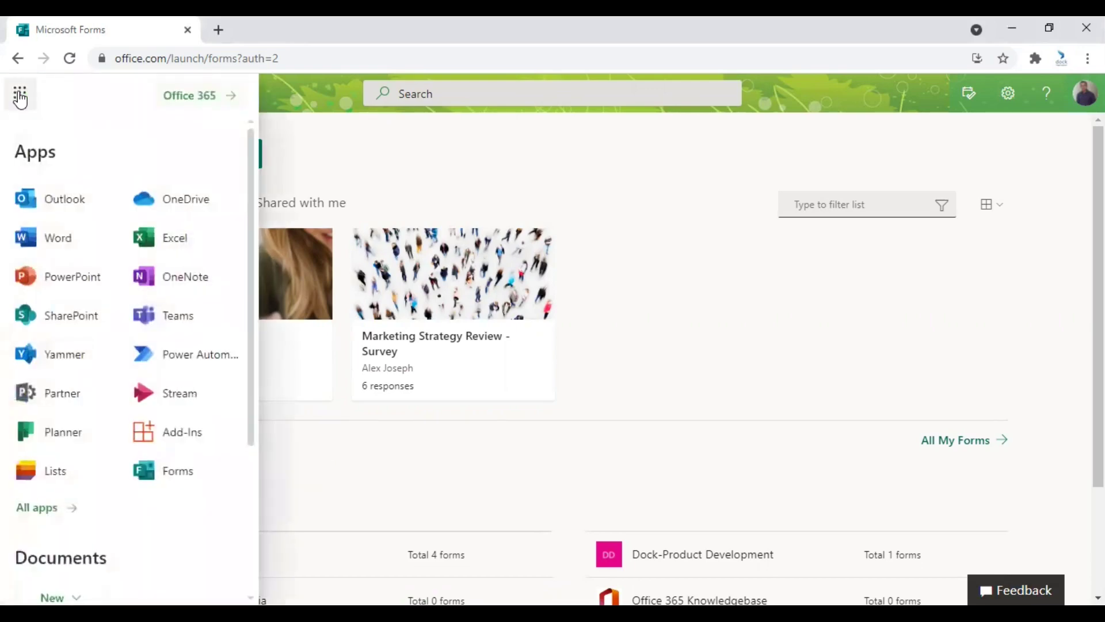
{"action": "left_click", "coordinate": [170, 476]}
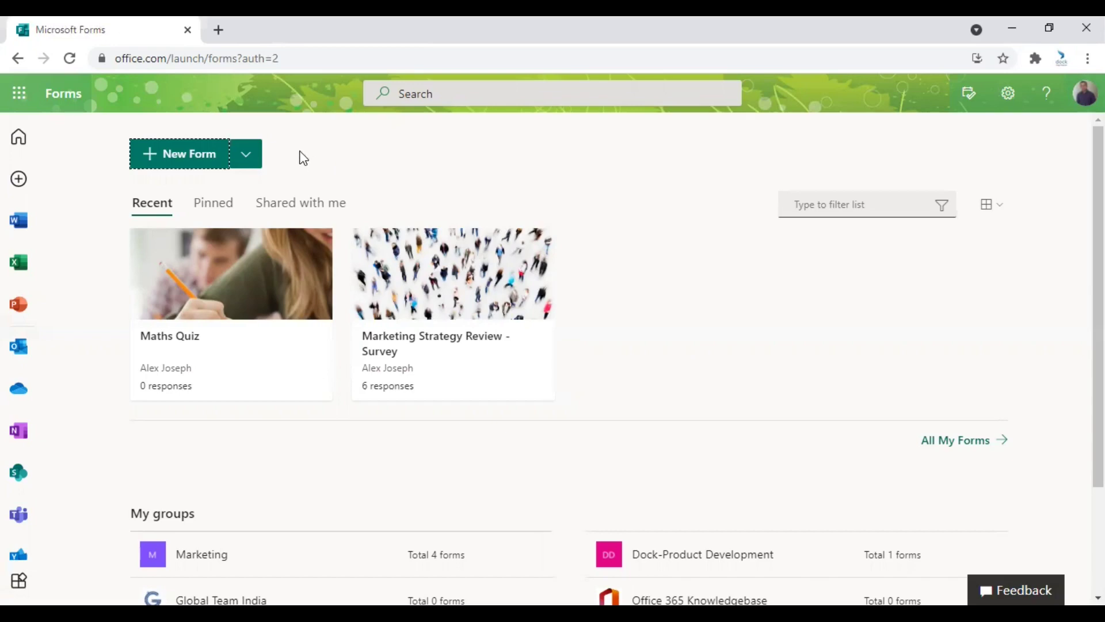
Step: Create a new blank quiz from the New Form dropdown's other form types
{"action": "left_click", "coordinate": [206, 163]}
{"action": "left_click", "coordinate": [246, 156]}
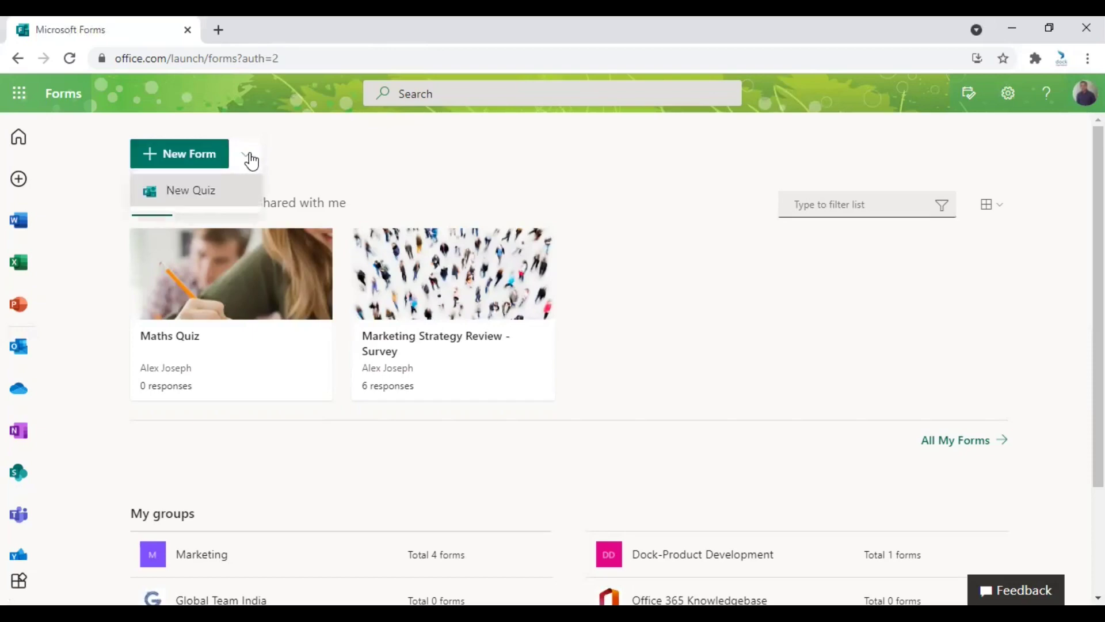
{"action": "left_click", "coordinate": [212, 197]}
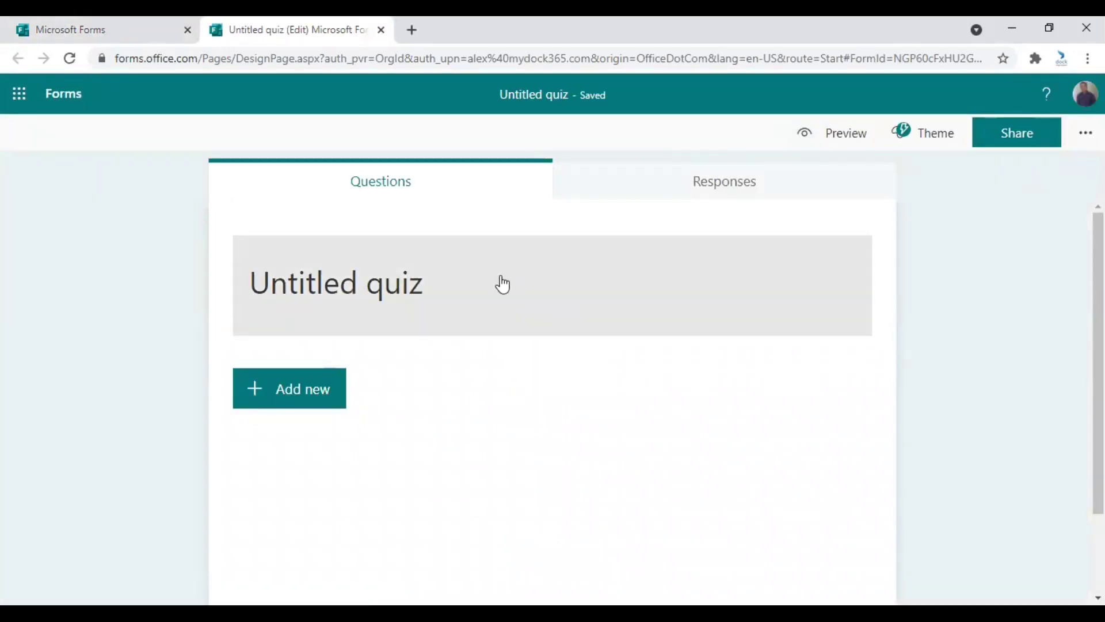
Step: Title the quiz 'Technical Quiz' and paste a description on assessing technical awareness and mathematical knowledge
{"action": "left_click", "coordinate": [468, 298]}
{"action": "type", "text": "Technical"}
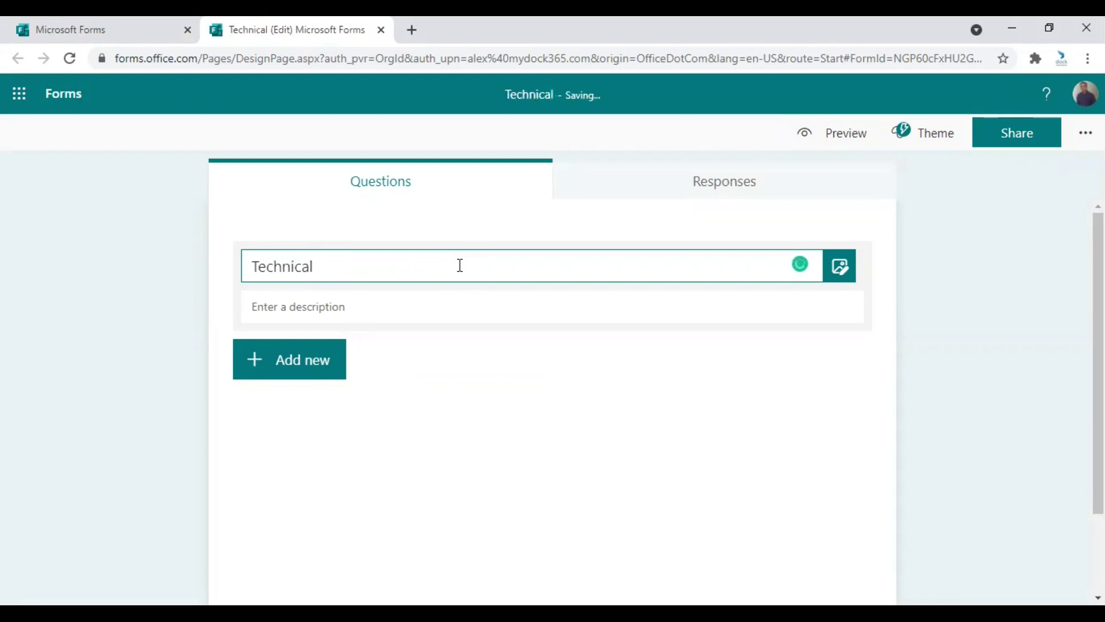
{"action": "type", "text": " Quiz"}
{"action": "key", "text": "Tab"}
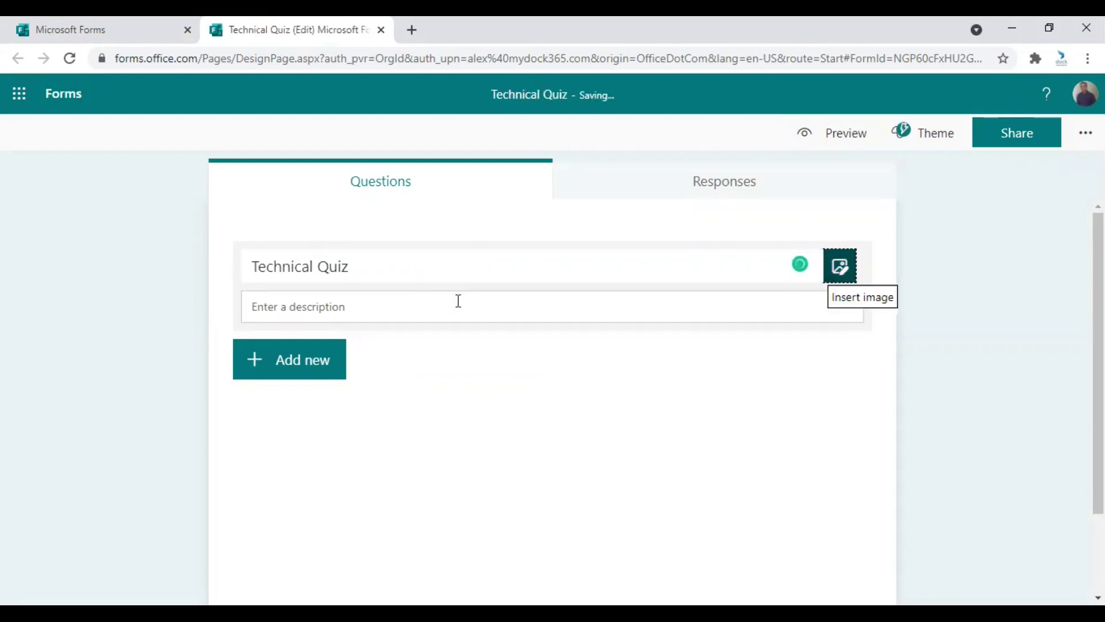
{"action": "left_click", "coordinate": [436, 301]}
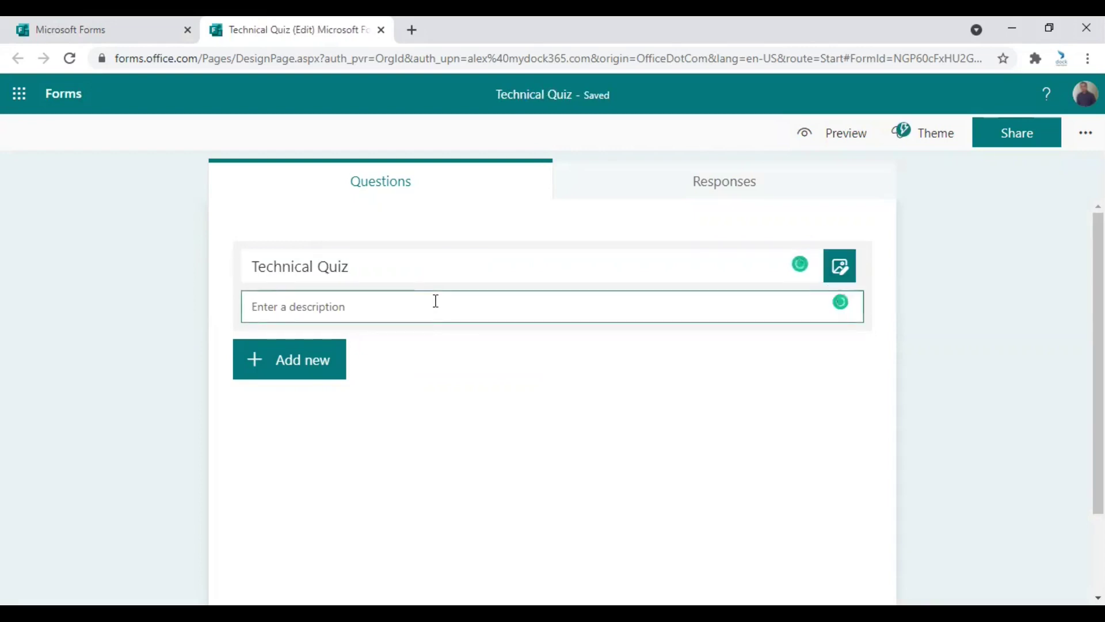
{"action": "type", "text": "A quiz session to assess technical awareness and mathematical knowledge."}
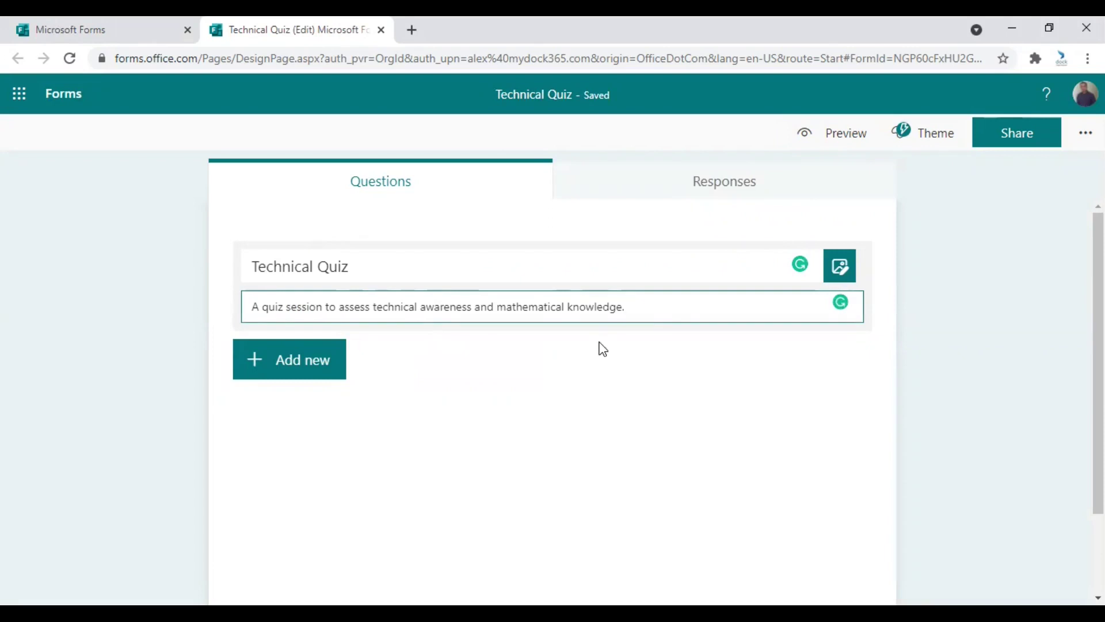
{"action": "left_click", "coordinate": [837, 267]}
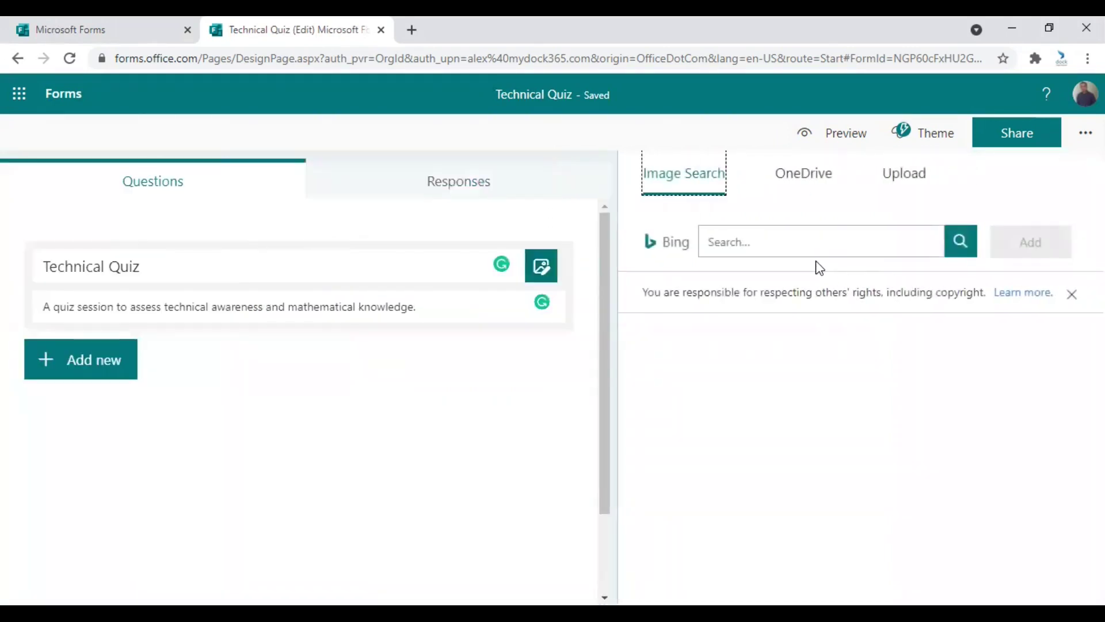
{"action": "left_click", "coordinate": [1085, 133]}
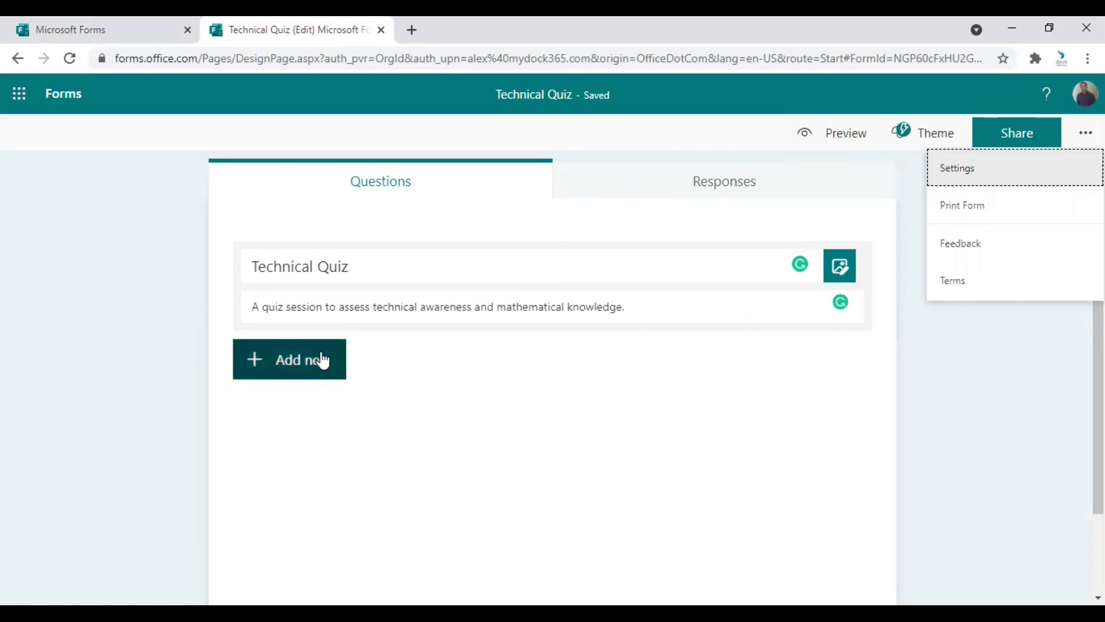
Step: Add a choice question asking which technology platforms are used for work
{"action": "left_click", "coordinate": [299, 362]}
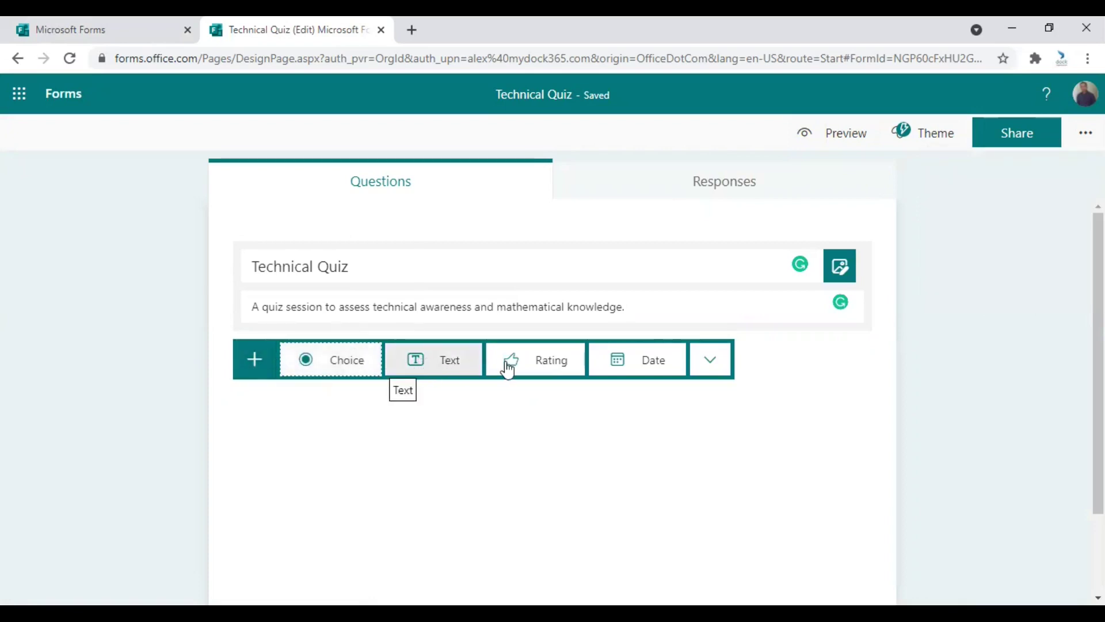
{"action": "left_click", "coordinate": [331, 366]}
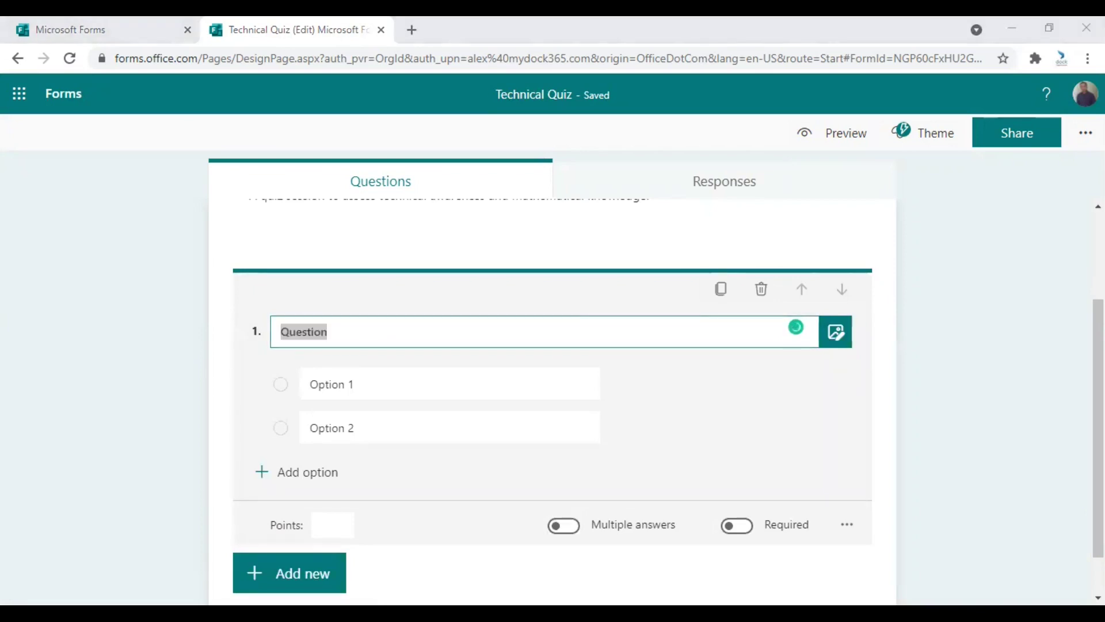
{"action": "type", "text": "What are the technology platforms you are using for work?"}
Step: Fill in options Microsoft Teams, Microsoft SharePoint, Intranet and Dock 365 CMS
{"action": "left_click", "coordinate": [372, 382]}
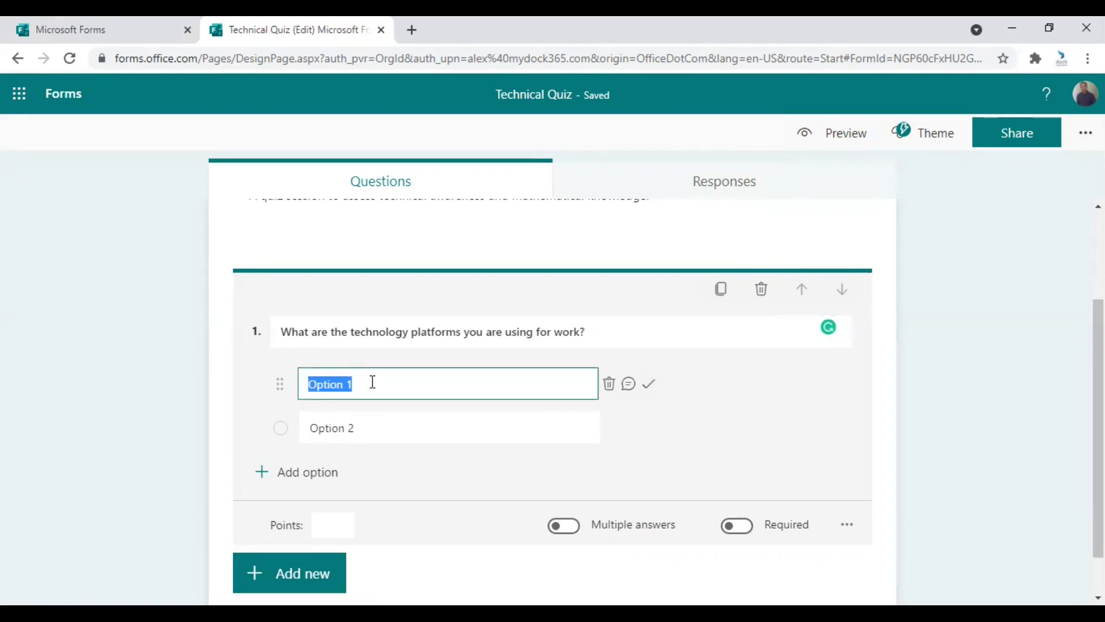
{"action": "type", "text": "Microsoft Teams"}
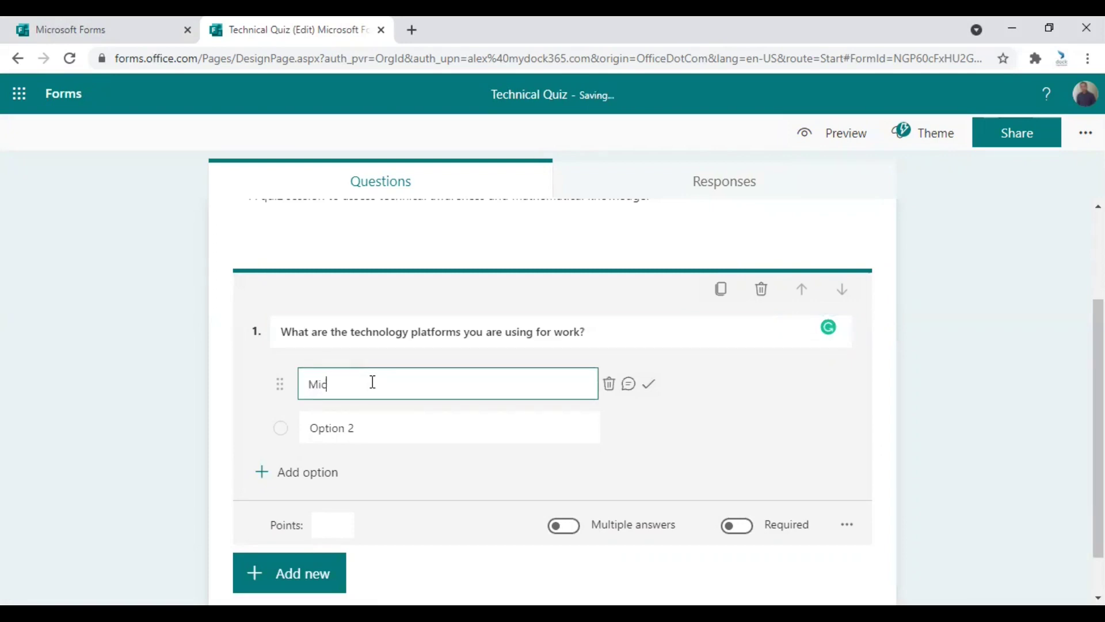
{"action": "left_click", "coordinate": [356, 430]}
{"action": "type", "text": "Microsoft SharePoint"}
{"action": "left_click", "coordinate": [303, 470]}
{"action": "type", "text": "Intranet"}
{"action": "left_click", "coordinate": [308, 516]}
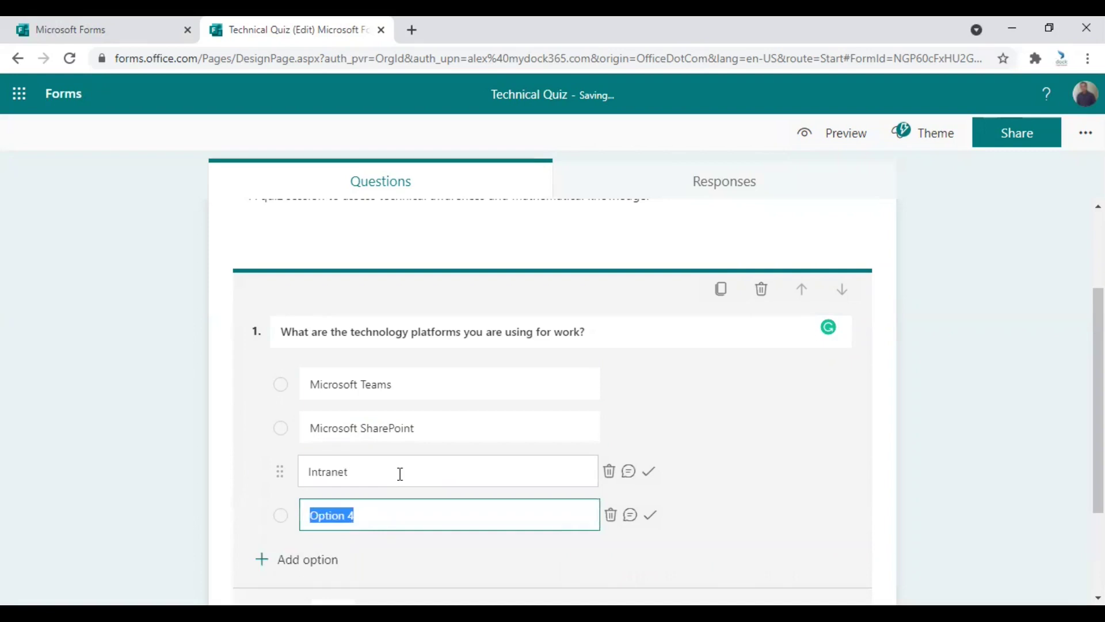
{"action": "type", "text": "Dock 365 CMS"}
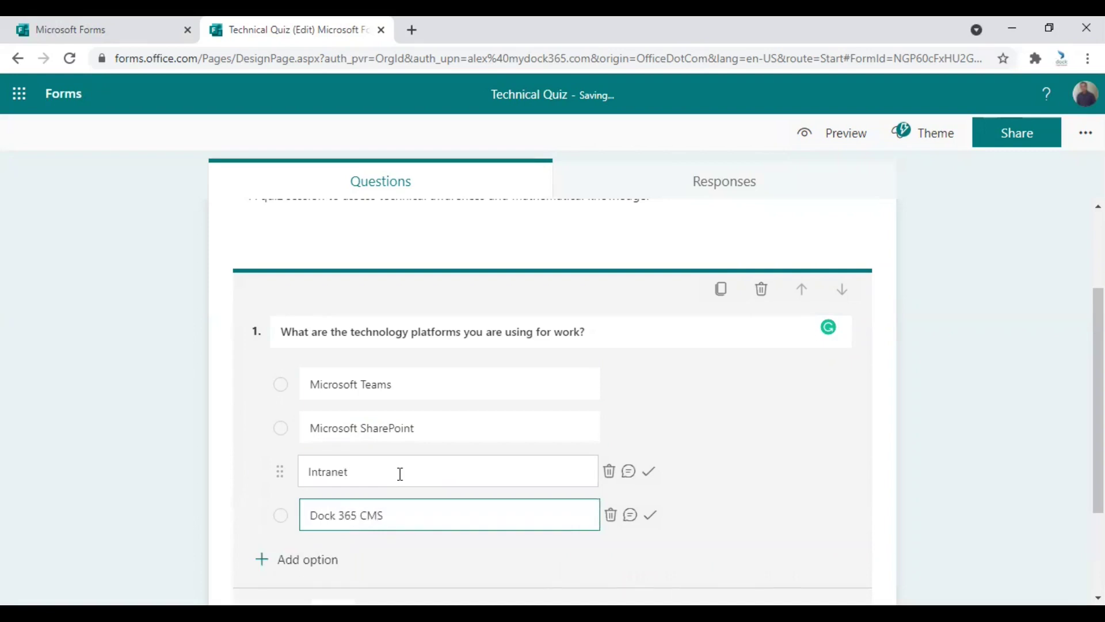
Step: Enable Multiple answers on question 1 and mark Microsoft SharePoint and Intranet as correct
{"action": "left_click", "coordinate": [878, 381]}
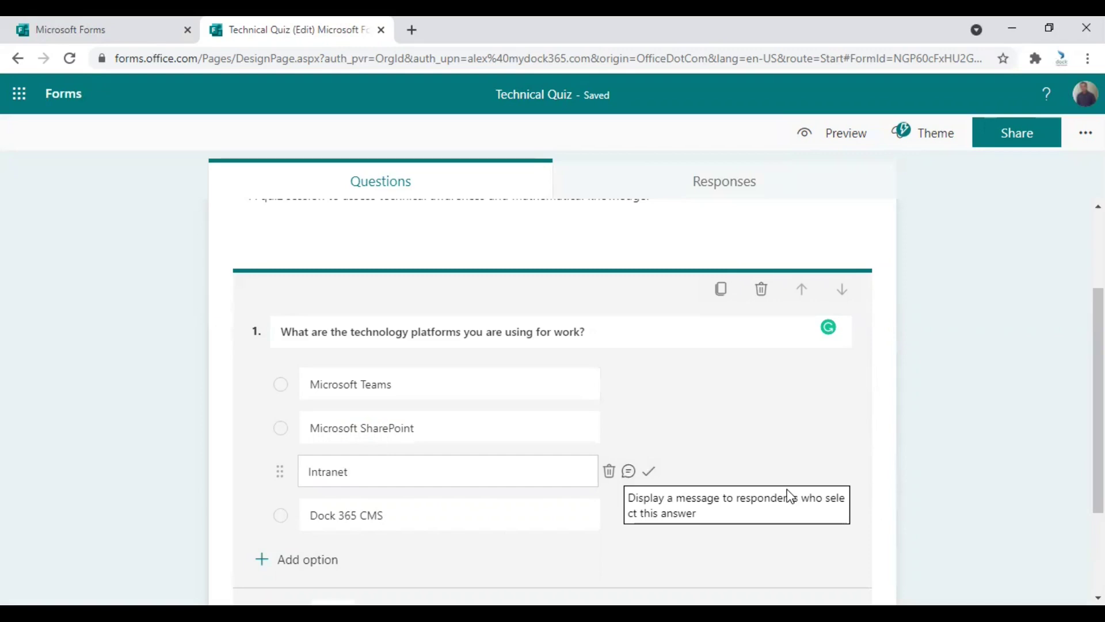
{"action": "scroll", "coordinate": [653, 348], "scroll_direction": "down", "scroll_amount": 1}
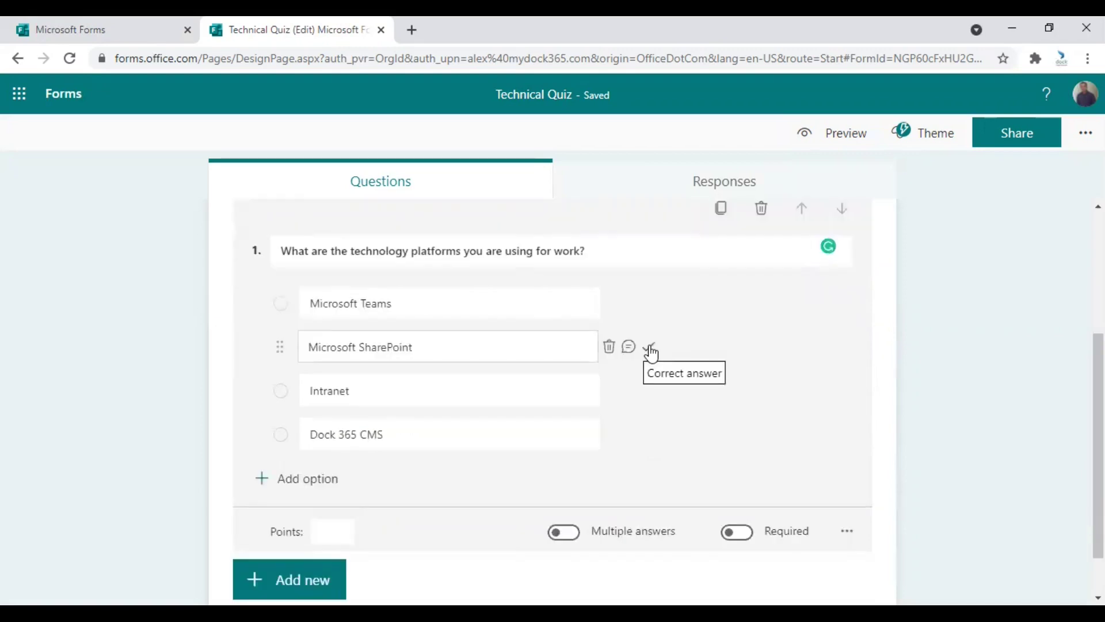
{"action": "left_click", "coordinate": [651, 349]}
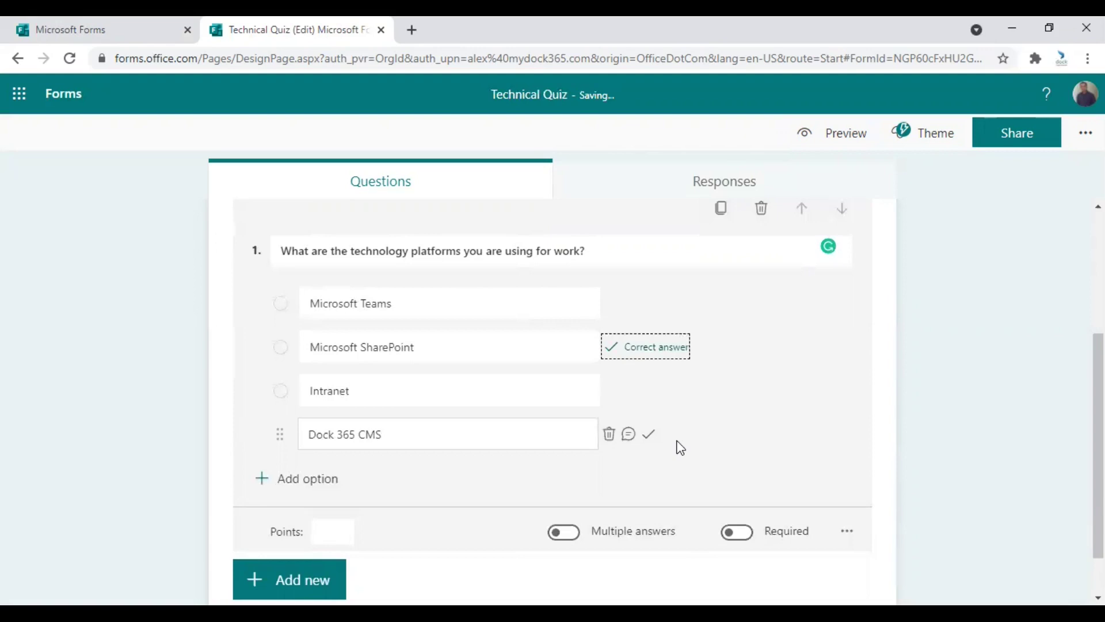
{"action": "left_click", "coordinate": [653, 396]}
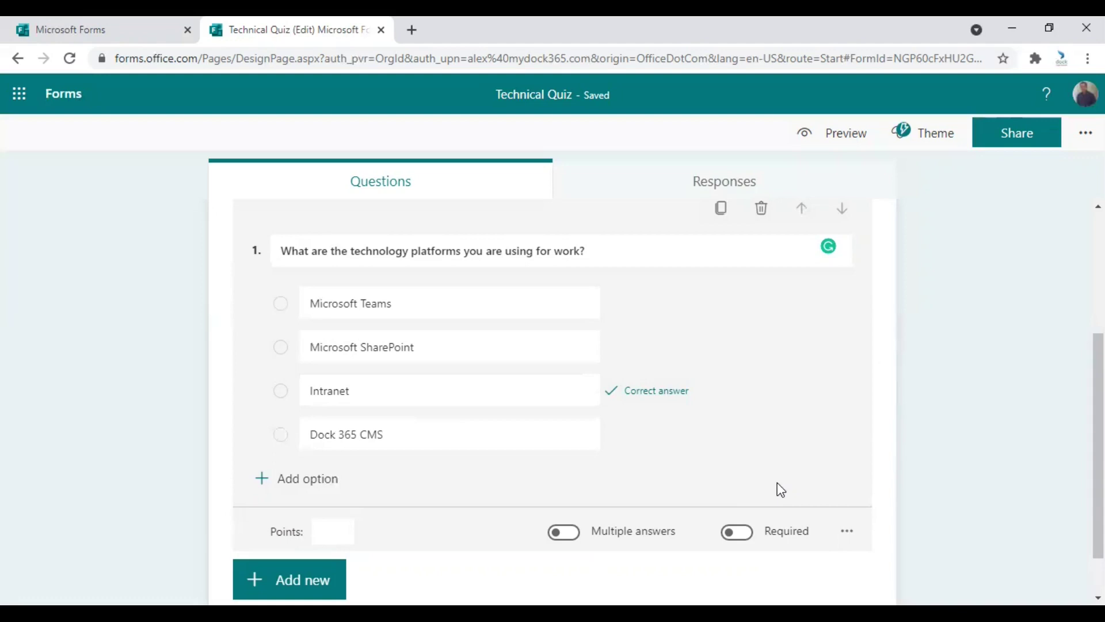
{"action": "left_click", "coordinate": [572, 533]}
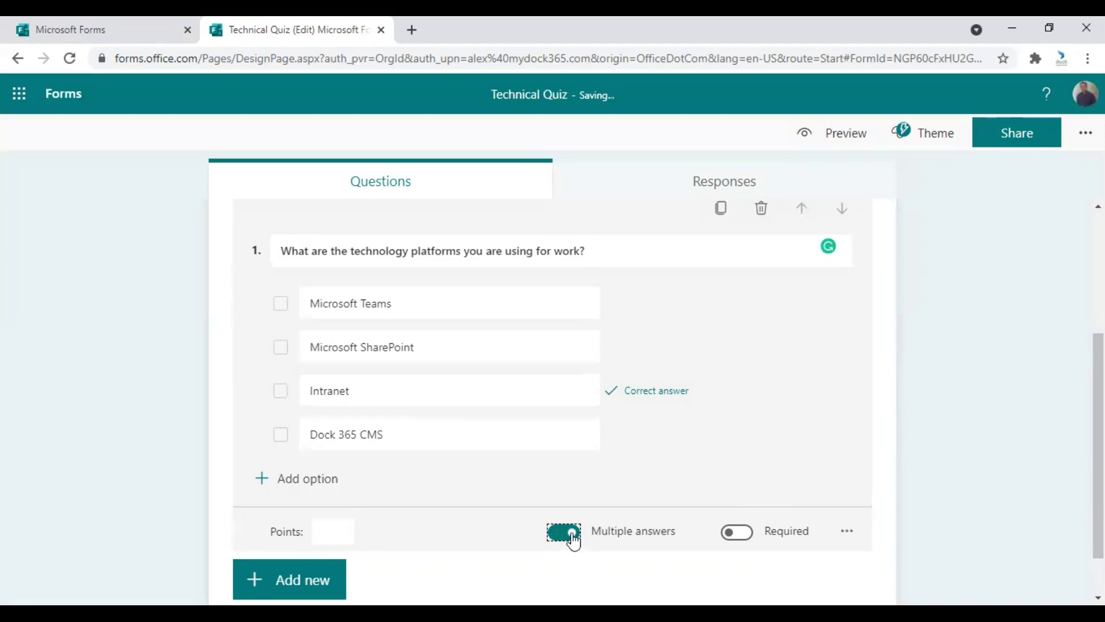
{"action": "mouse_move", "coordinate": [627, 361]}
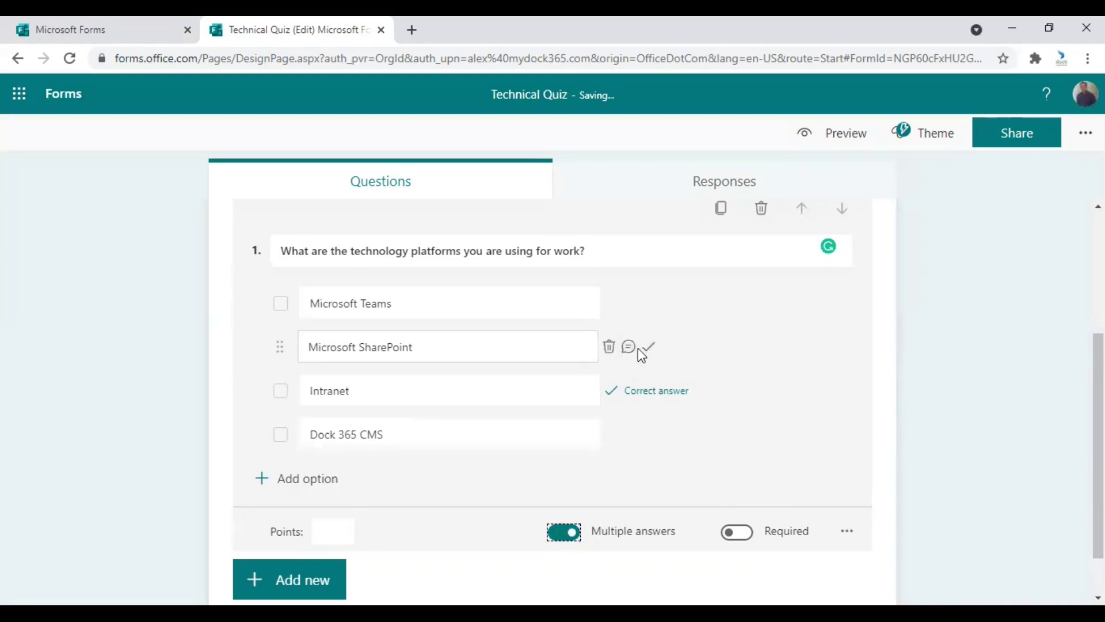
{"action": "left_click", "coordinate": [651, 347]}
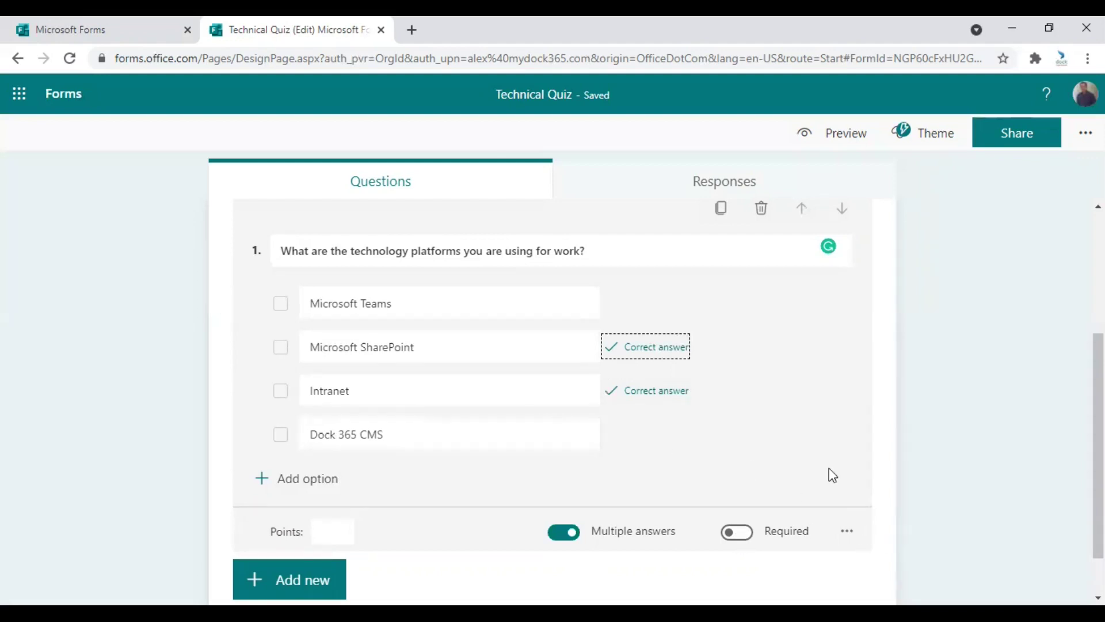
{"action": "left_click", "coordinate": [845, 530]}
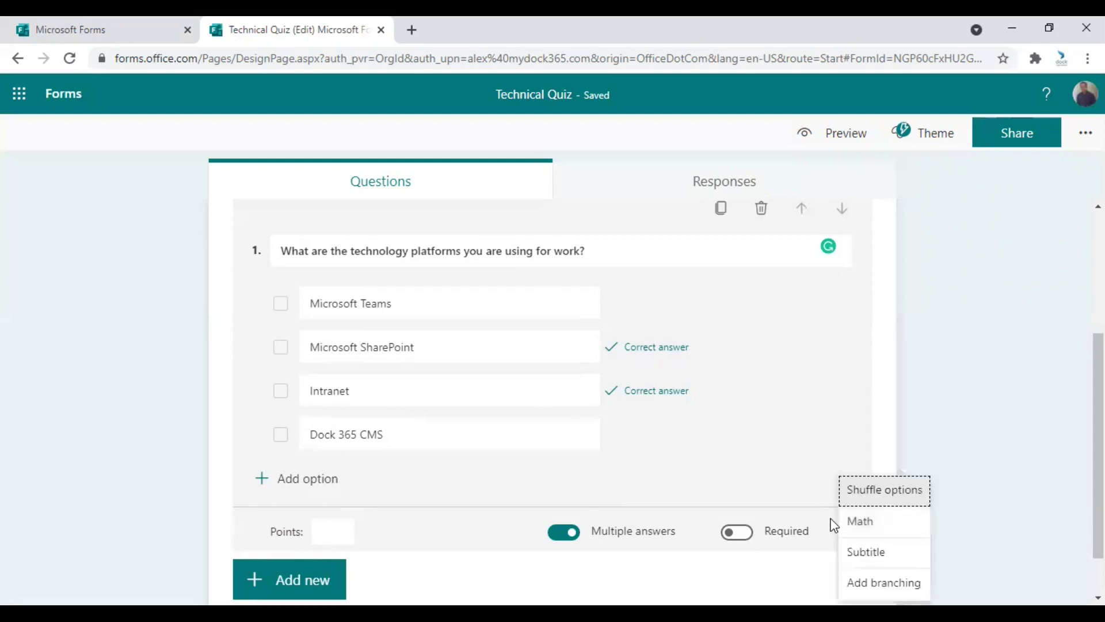
{"action": "left_click", "coordinate": [826, 530]}
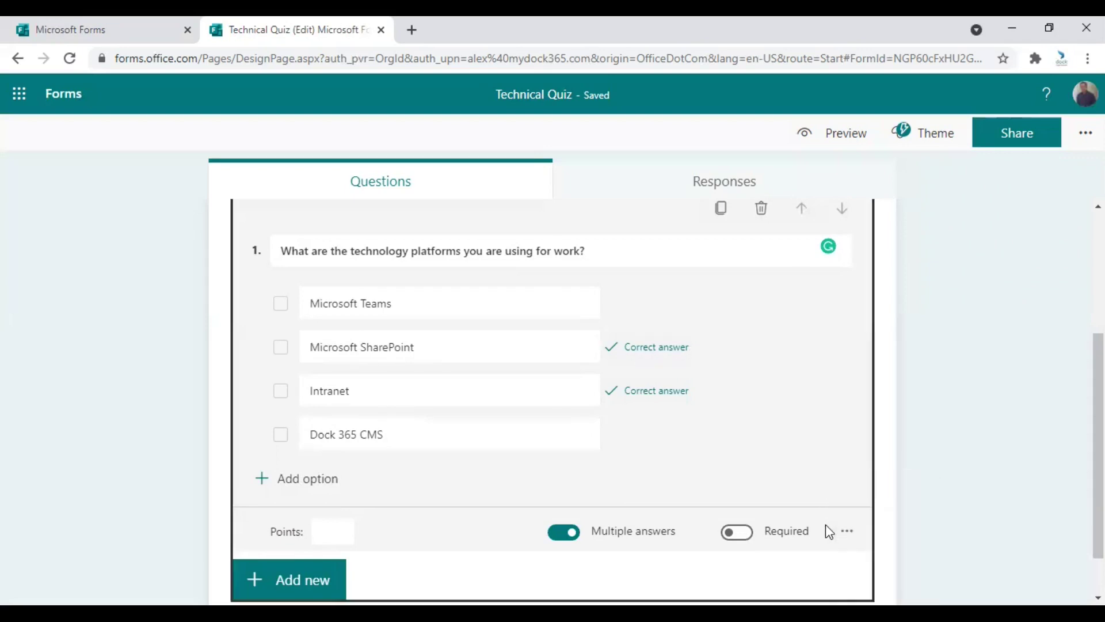
Step: Set question 1 to 5 points and collapse it
{"action": "left_click", "coordinate": [316, 531]}
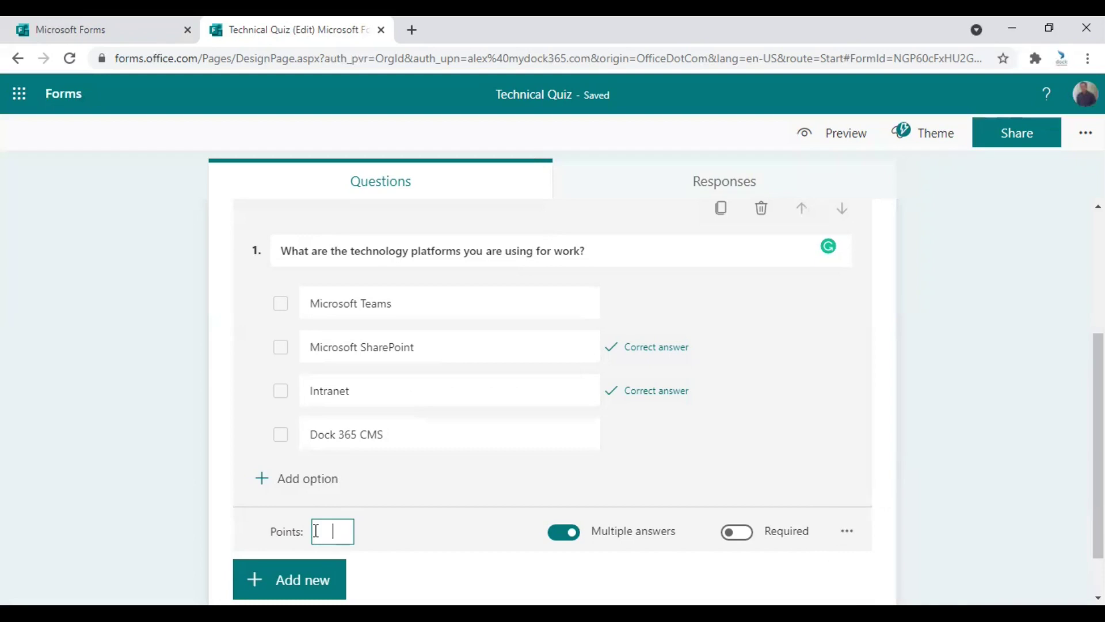
{"action": "type", "text": "5"}
{"action": "left_click", "coordinate": [659, 420]}
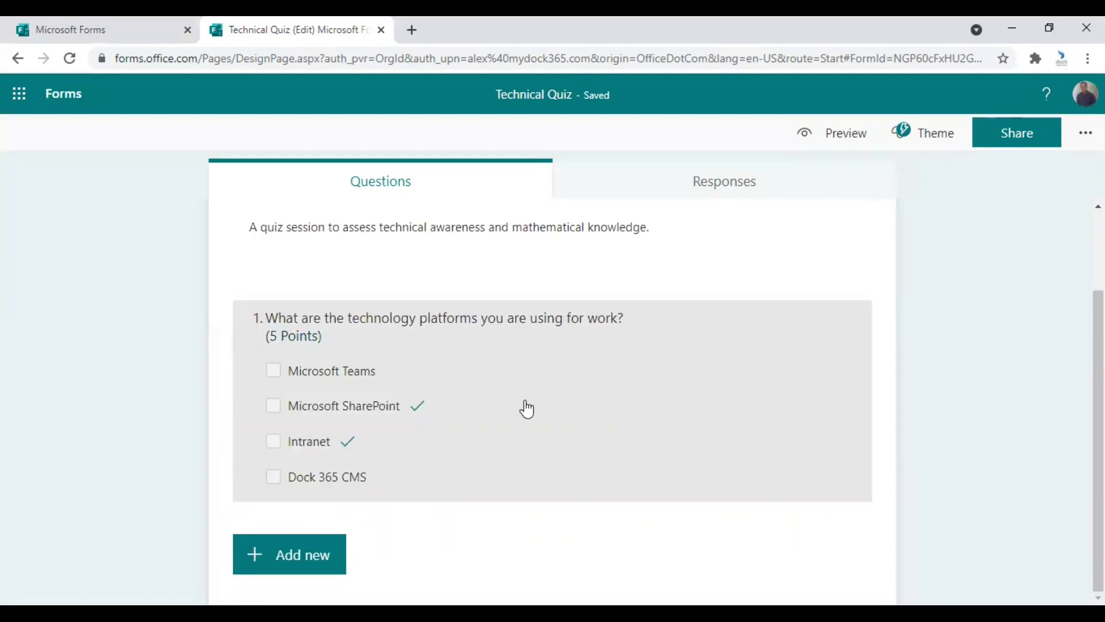
{"action": "left_click", "coordinate": [265, 557]}
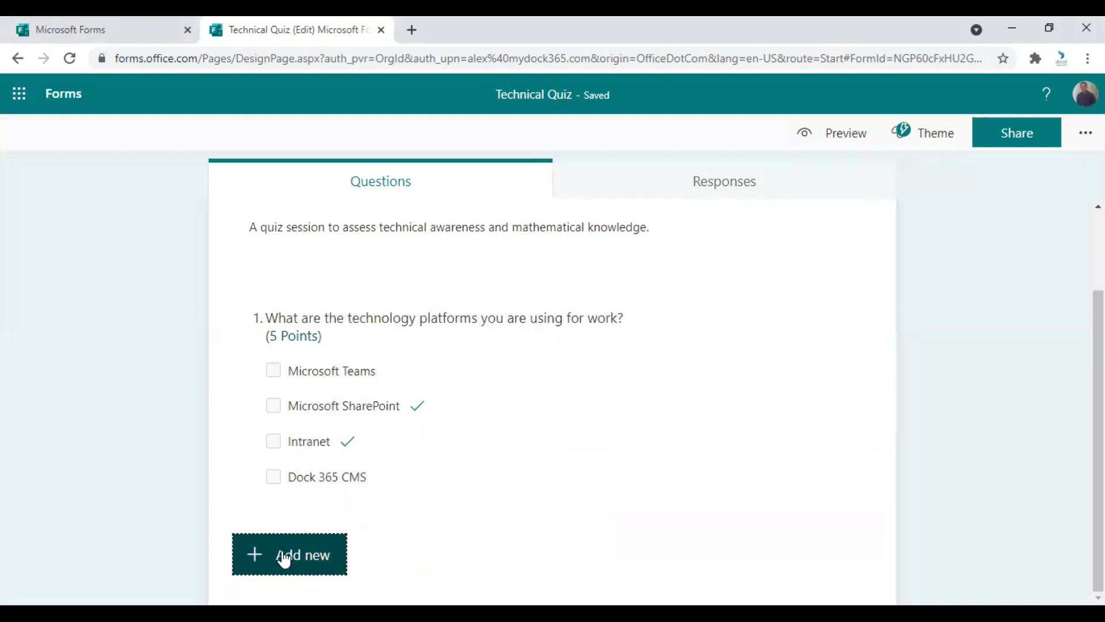
Step: Add choice question 2 on the best collaboration tool with options Microsoft Teams, Planner, Forms, Outlook
{"action": "left_click", "coordinate": [279, 555]}
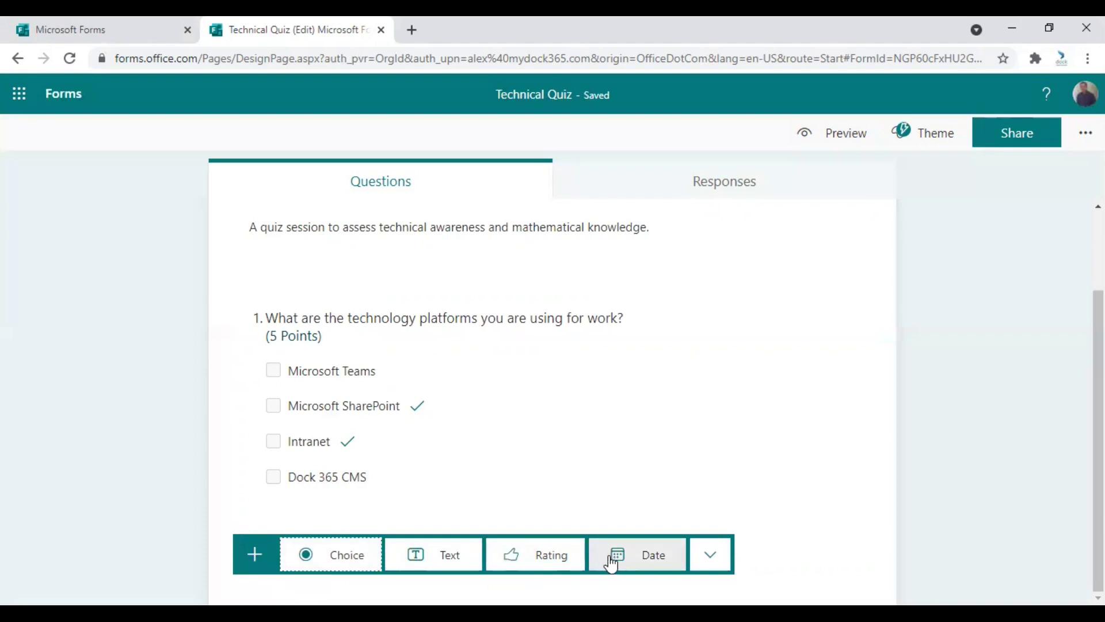
{"action": "left_click", "coordinate": [347, 554]}
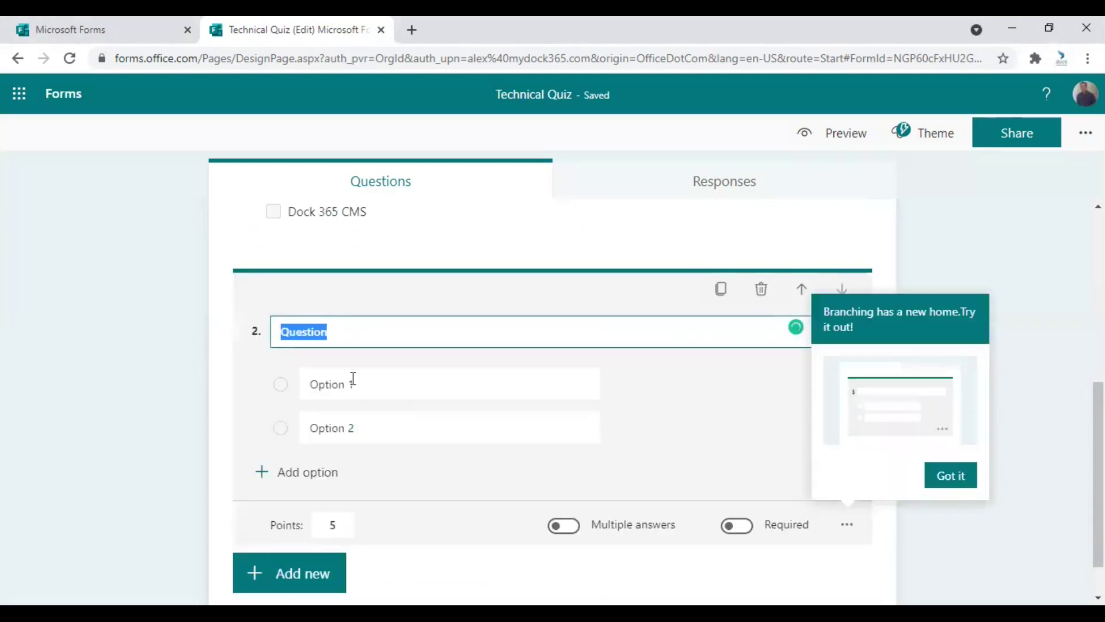
{"action": "type", "text": "Which among the following is the best tool/platform for collaboration?"}
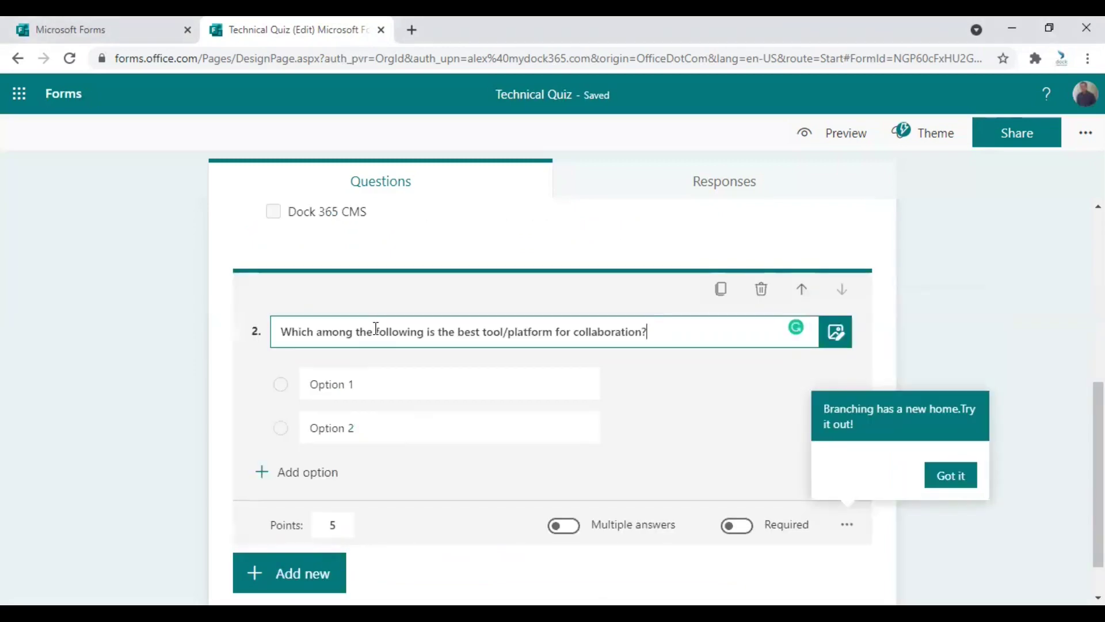
{"action": "left_click", "coordinate": [366, 382]}
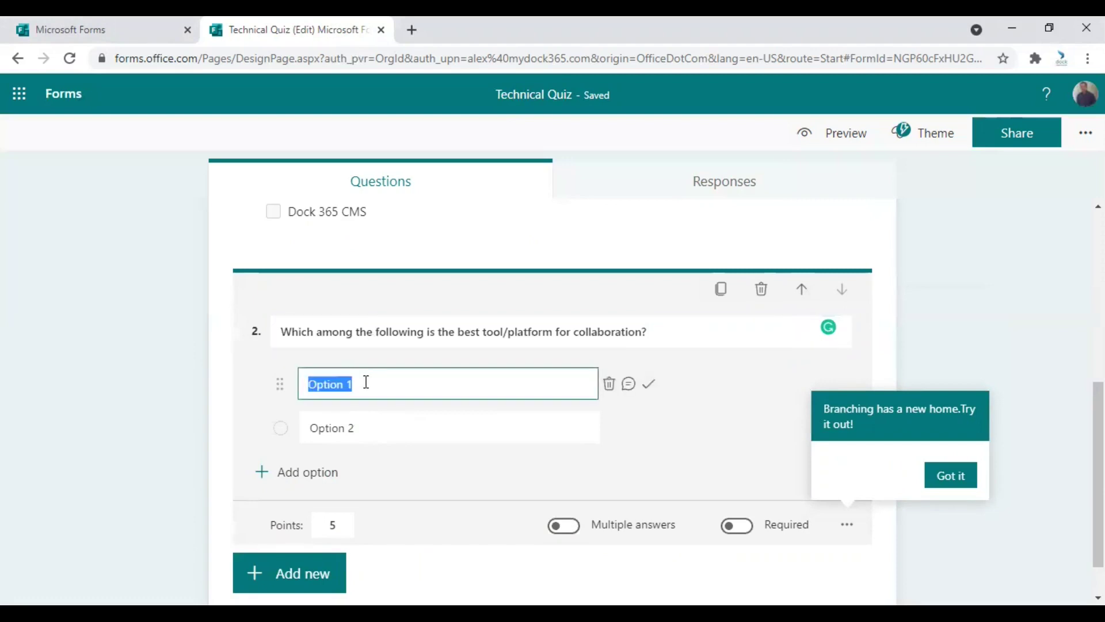
{"action": "type", "text": "Microsoft Teams"}
{"action": "left_click", "coordinate": [361, 427]}
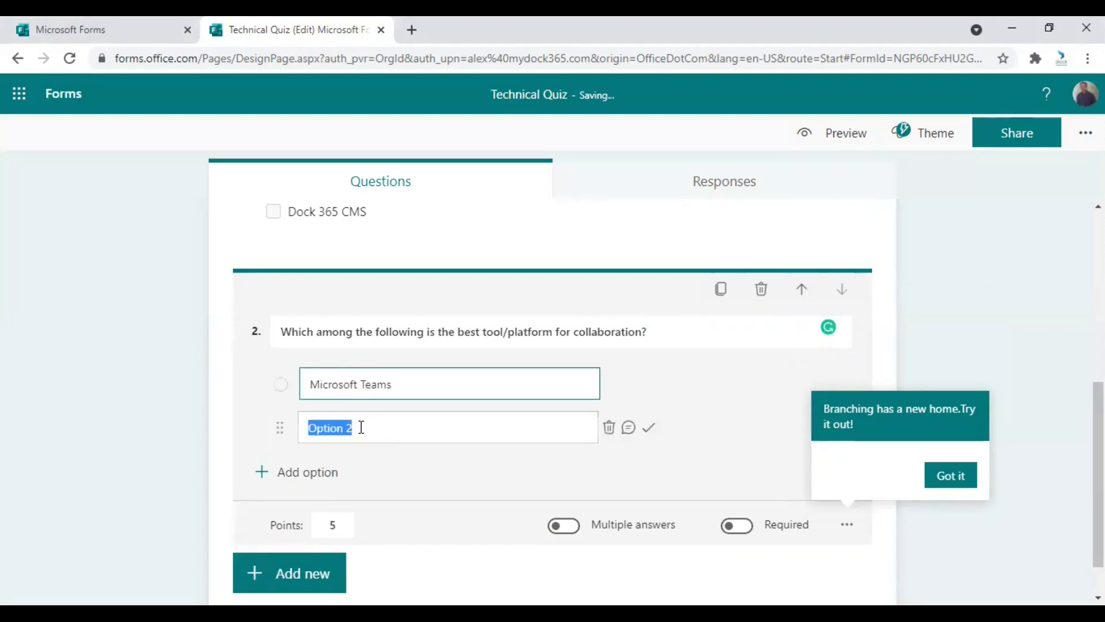
{"action": "type", "text": "Planner"}
{"action": "left_click", "coordinate": [329, 473]}
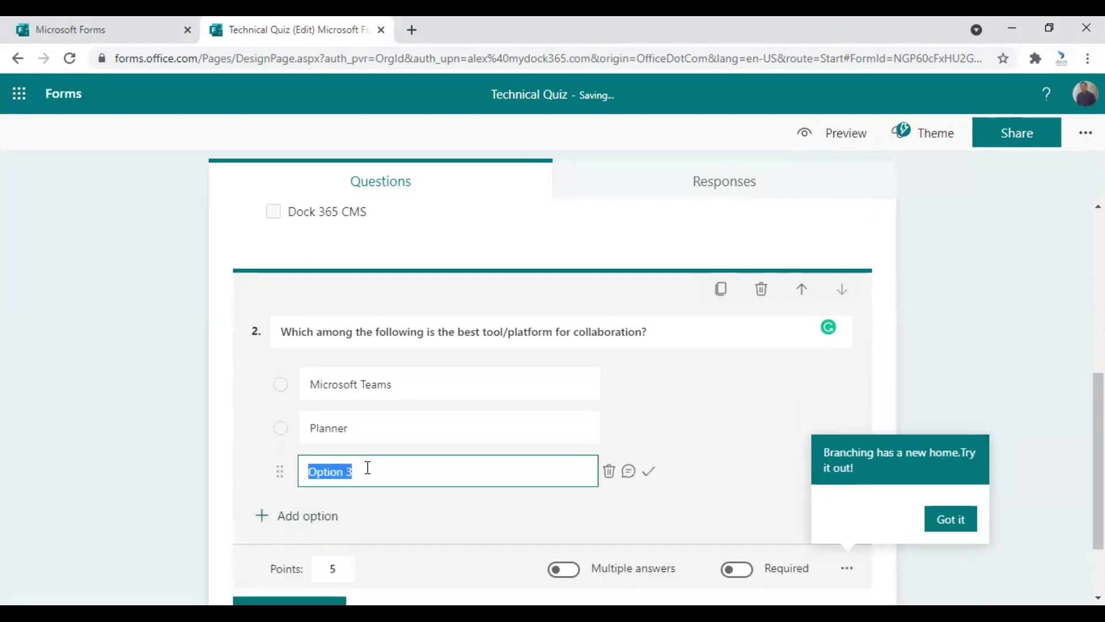
{"action": "type", "text": "Forms"}
{"action": "left_click", "coordinate": [360, 515]}
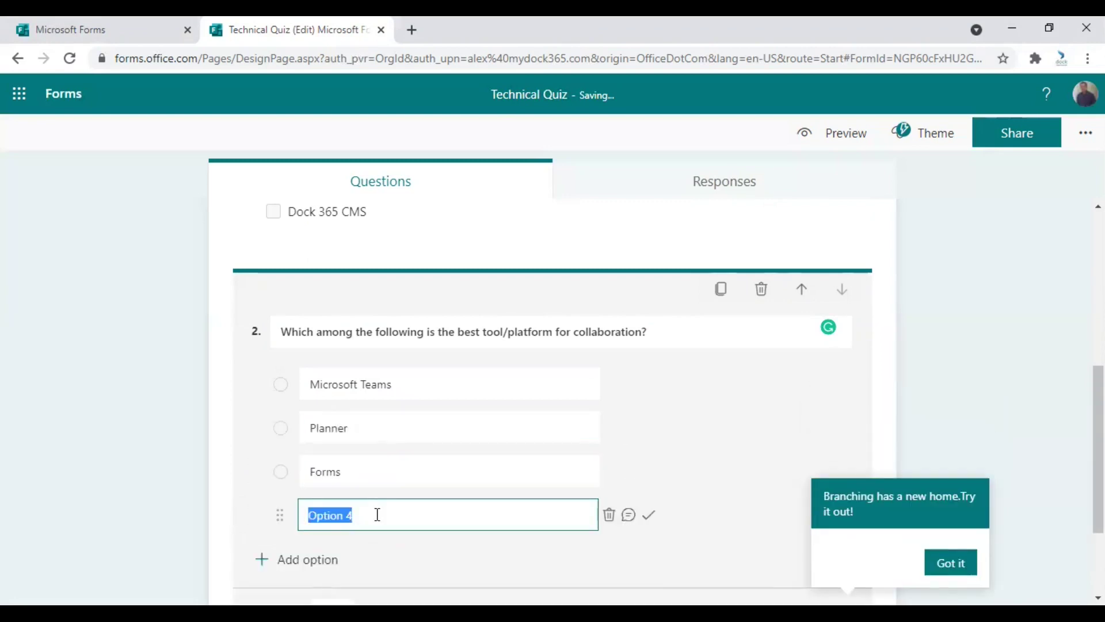
{"action": "type", "text": "Outlook"}
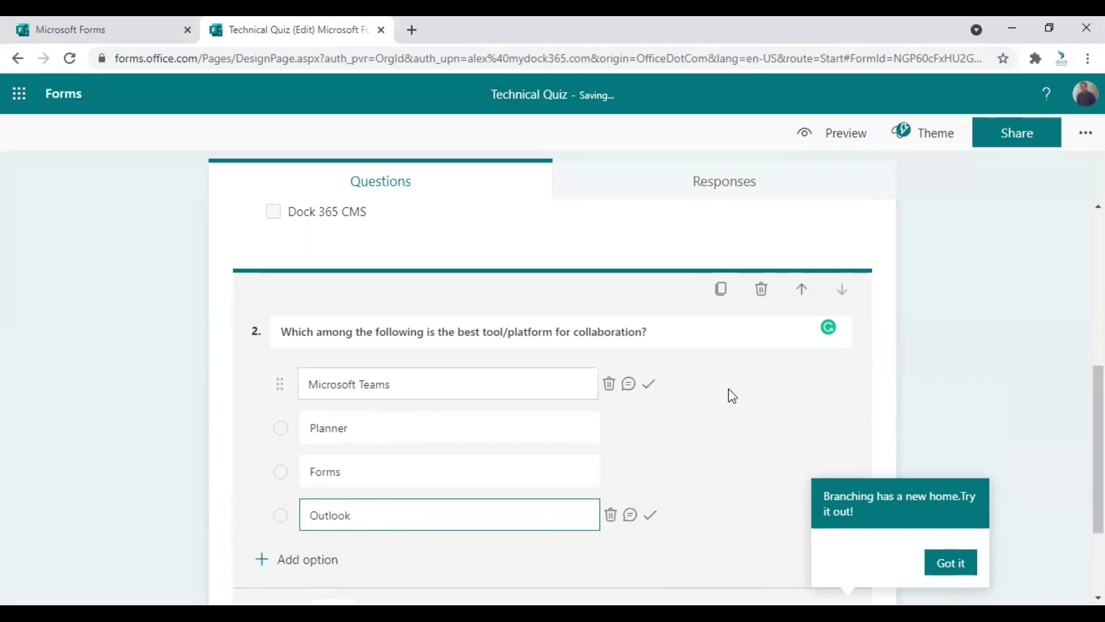
Step: Mark Microsoft Teams as question 2's correct answer and finish editing it
{"action": "scroll", "coordinate": [734, 388], "scroll_direction": "down", "scroll_amount": 3}
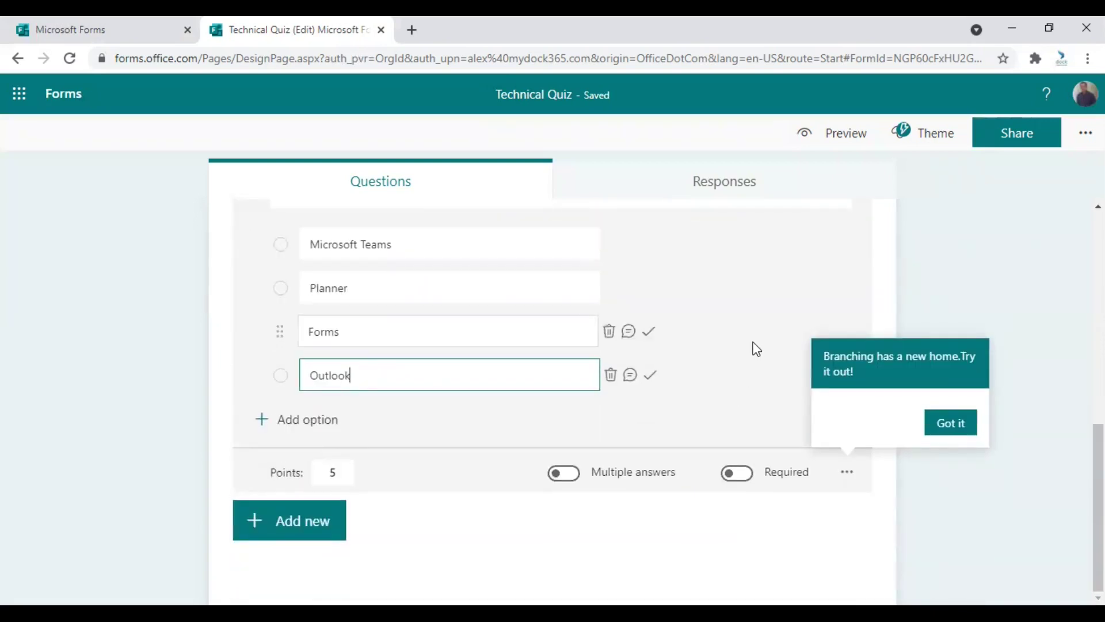
{"action": "scroll", "coordinate": [654, 291], "scroll_direction": "up", "scroll_amount": 2}
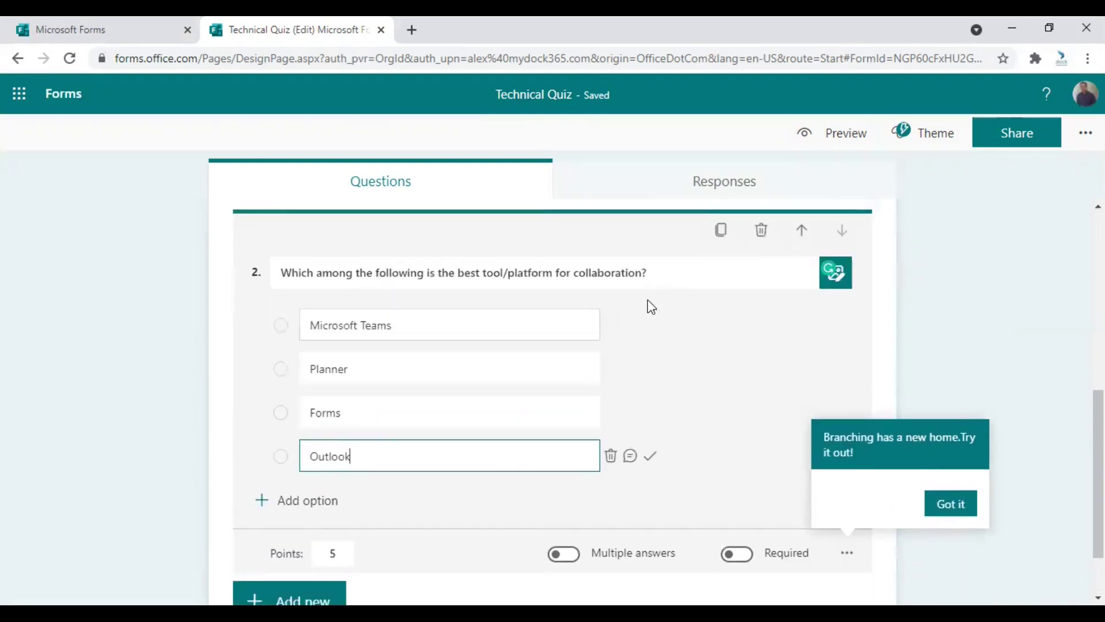
{"action": "left_click", "coordinate": [650, 326]}
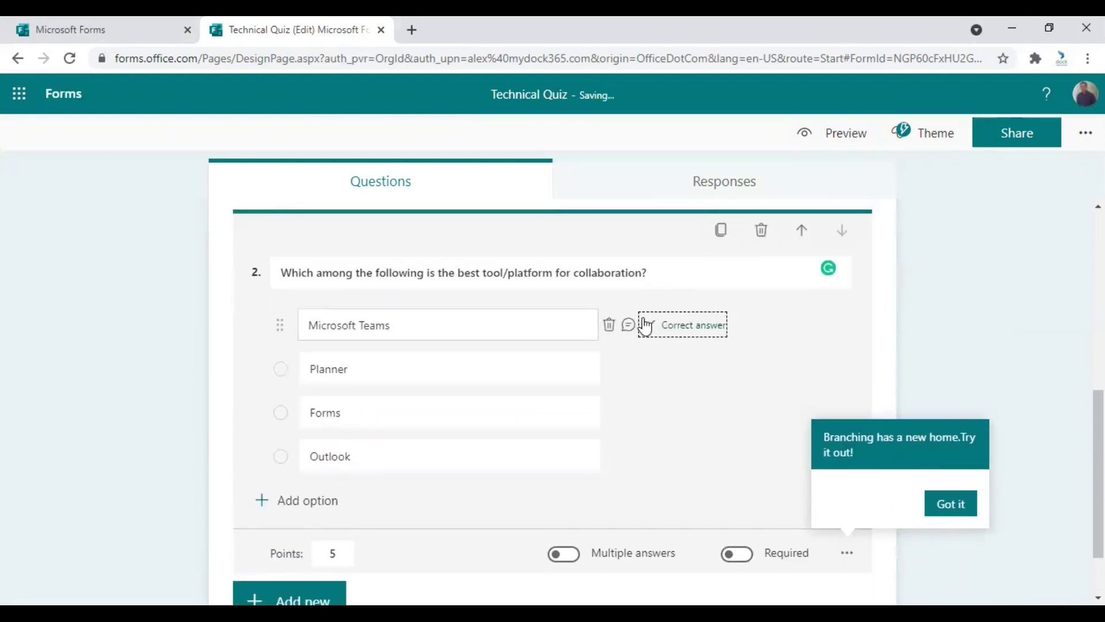
{"action": "scroll", "coordinate": [688, 370], "scroll_direction": "down", "scroll_amount": 2}
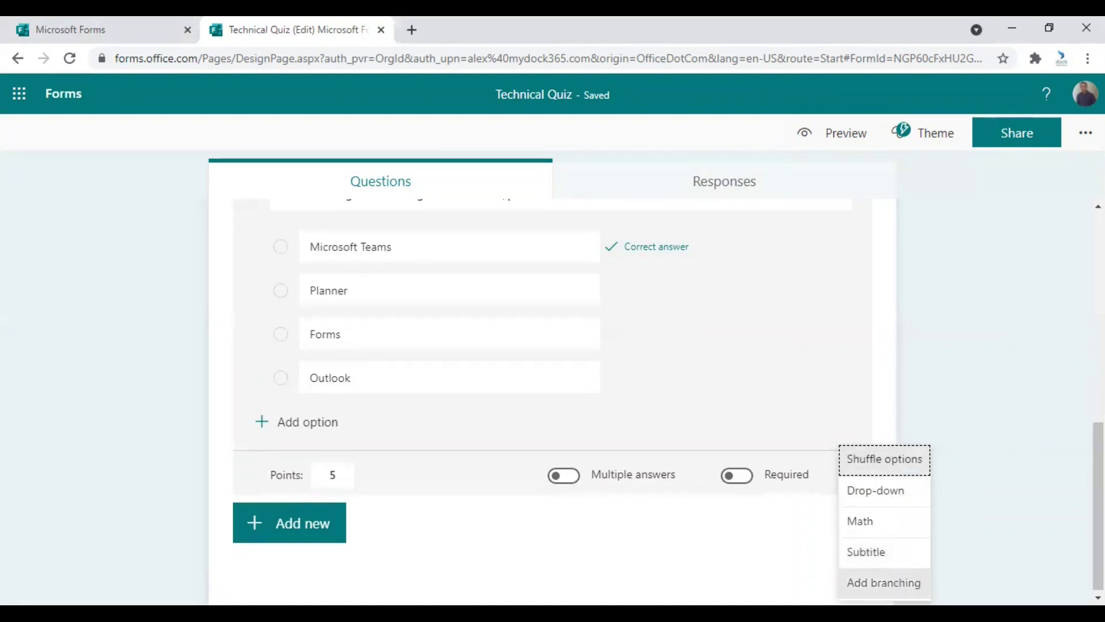
{"action": "left_click", "coordinate": [901, 357]}
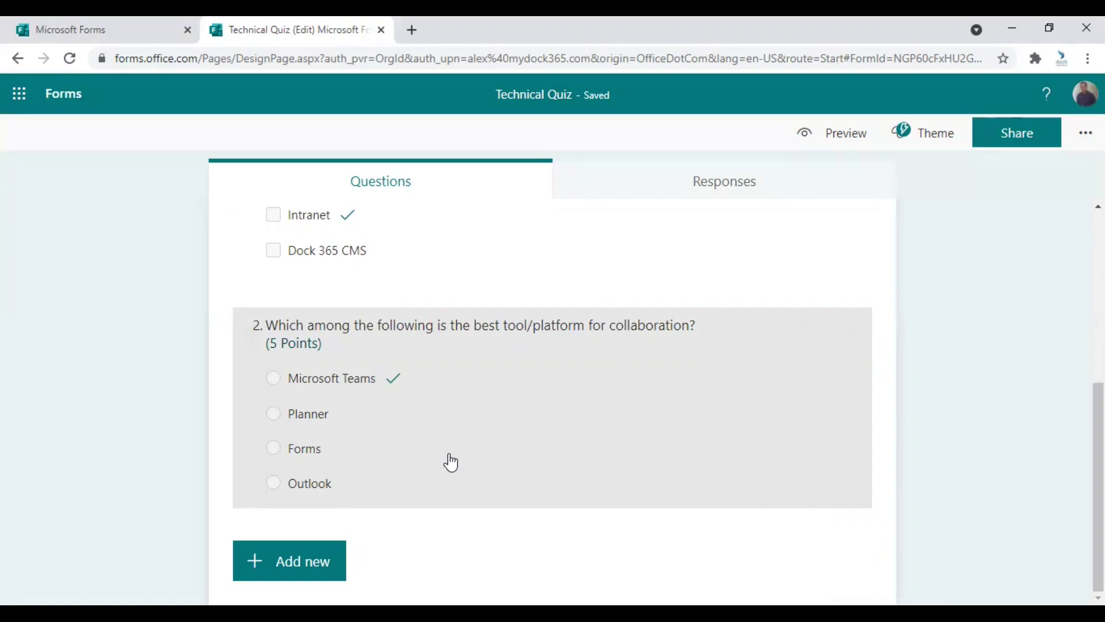
Step: Add text question 3 titled 'Solve for X'
{"action": "left_click", "coordinate": [305, 561]}
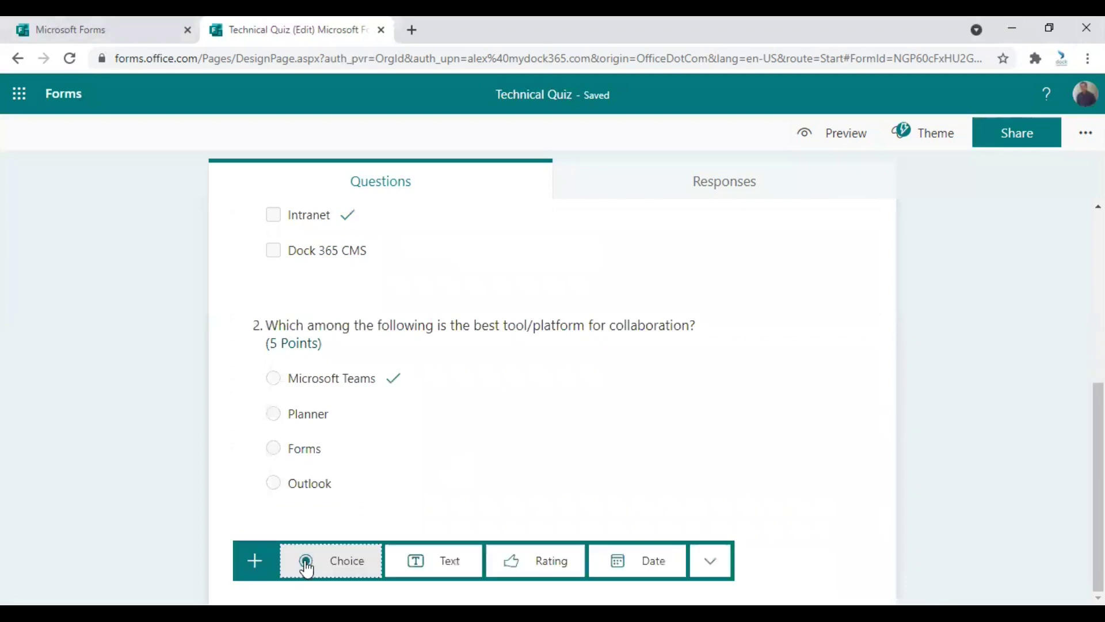
{"action": "left_click", "coordinate": [448, 566]}
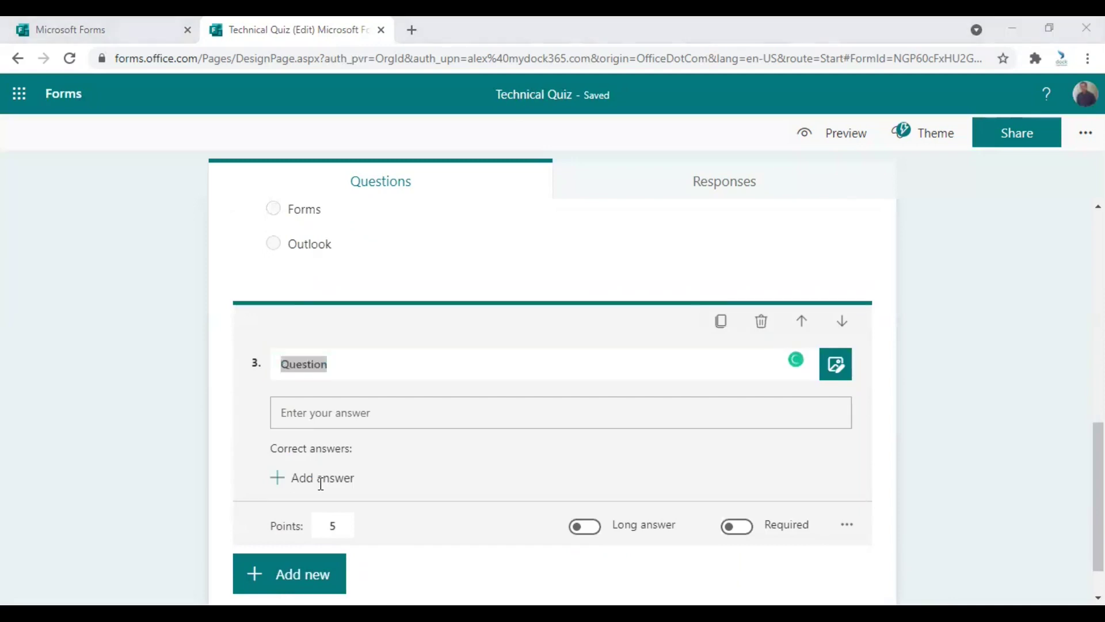
{"action": "type", "text": "Solve for x"}
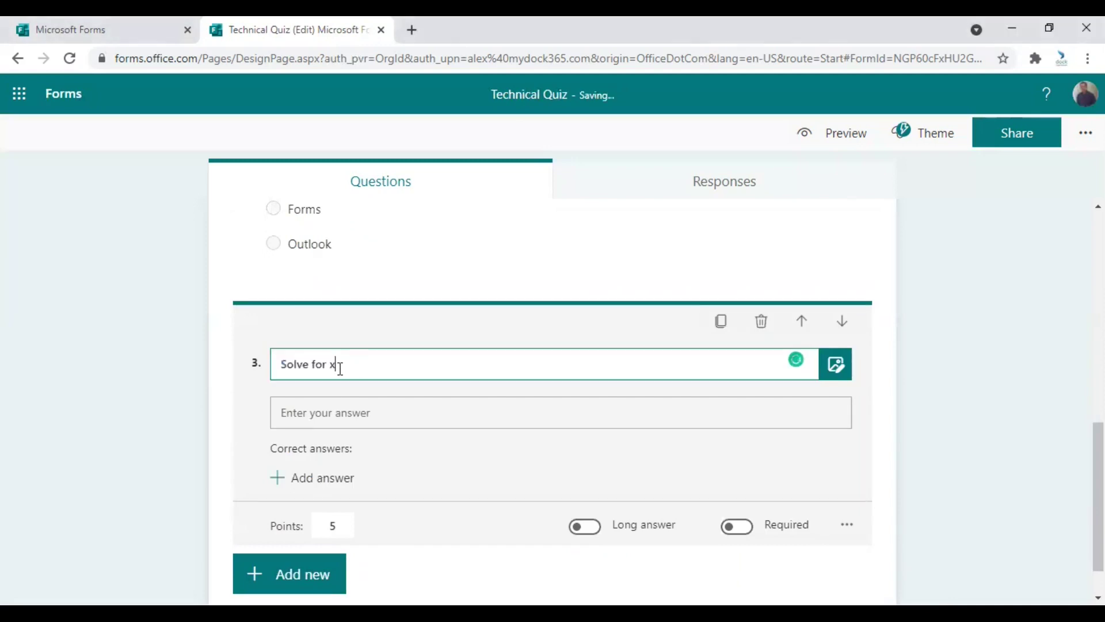
{"action": "key", "text": "shift+Left"}
{"action": "type", "text": "X"}
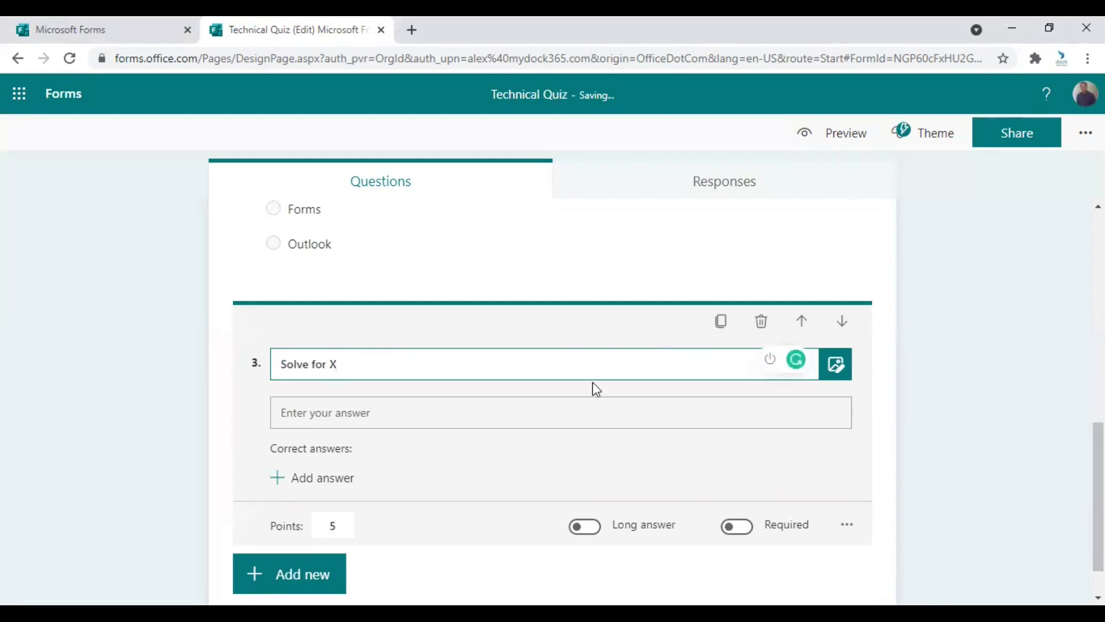
Step: Enable a subtitle on question 3 and enter 'X + 8 =12'
{"action": "left_click", "coordinate": [846, 525]}
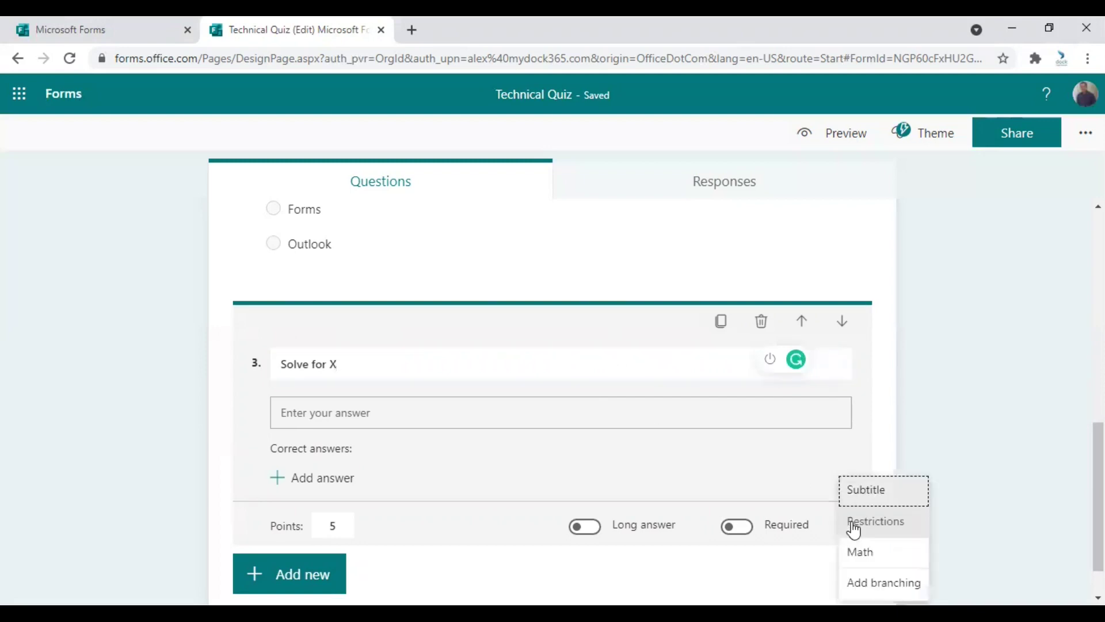
{"action": "left_click", "coordinate": [867, 496]}
{"action": "left_click", "coordinate": [851, 562]}
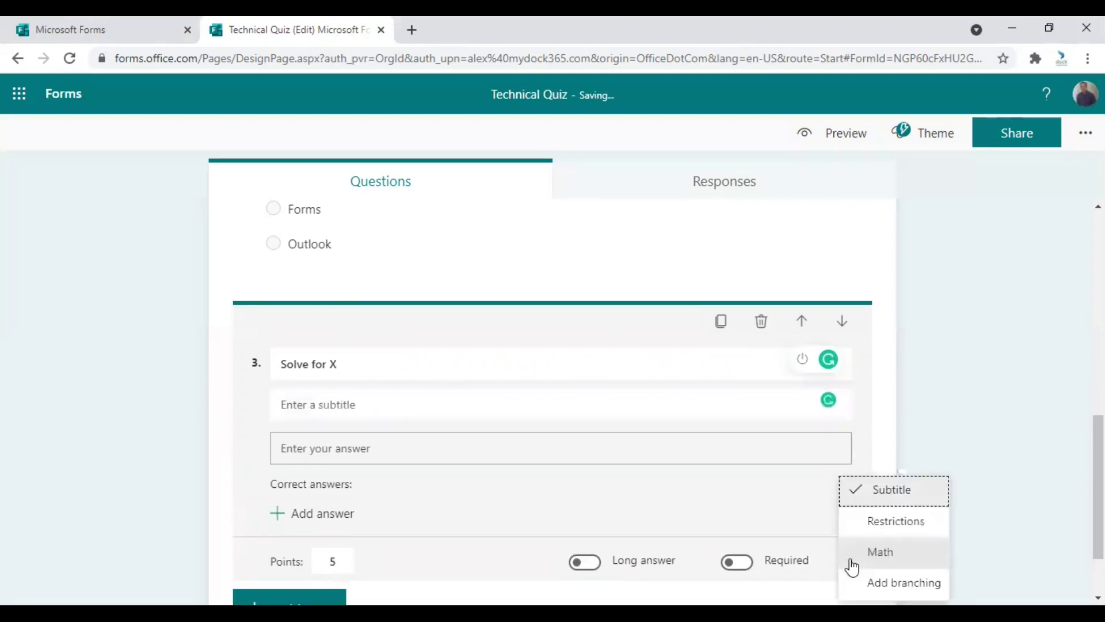
{"action": "left_click", "coordinate": [883, 493]}
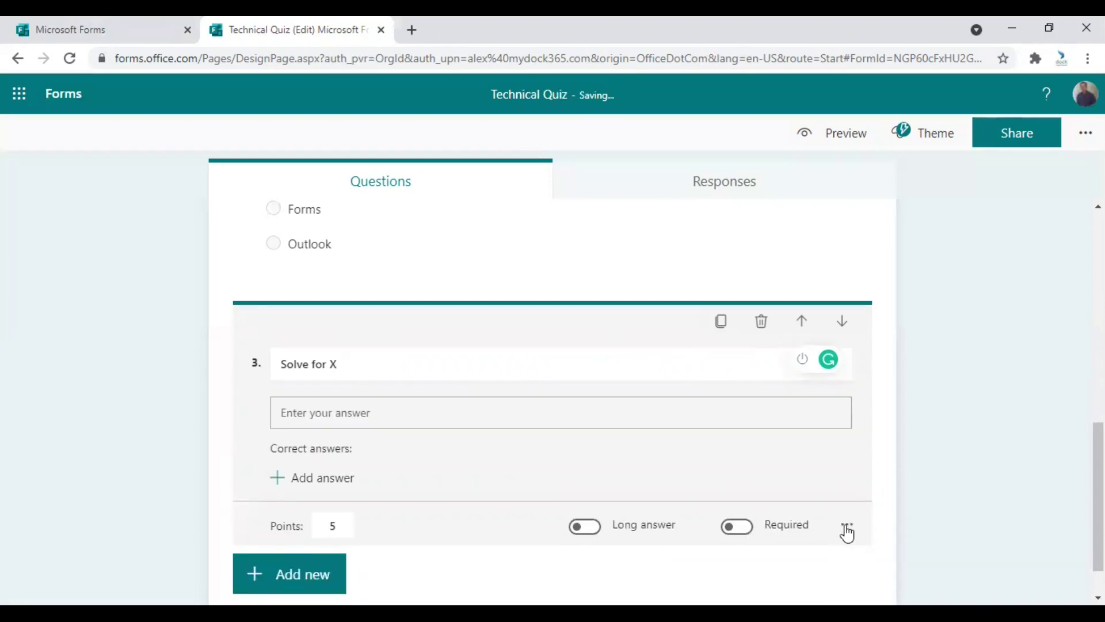
{"action": "left_click", "coordinate": [846, 531]}
{"action": "left_click", "coordinate": [866, 490]}
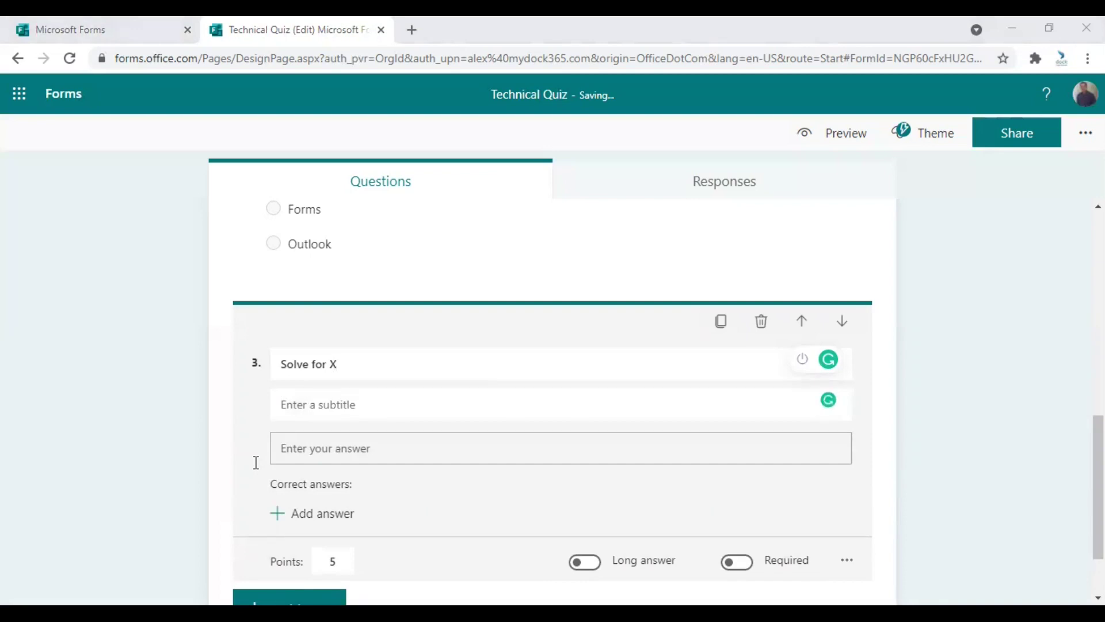
{"action": "left_click", "coordinate": [314, 404]}
{"action": "type", "text": "X + 8 =12"}
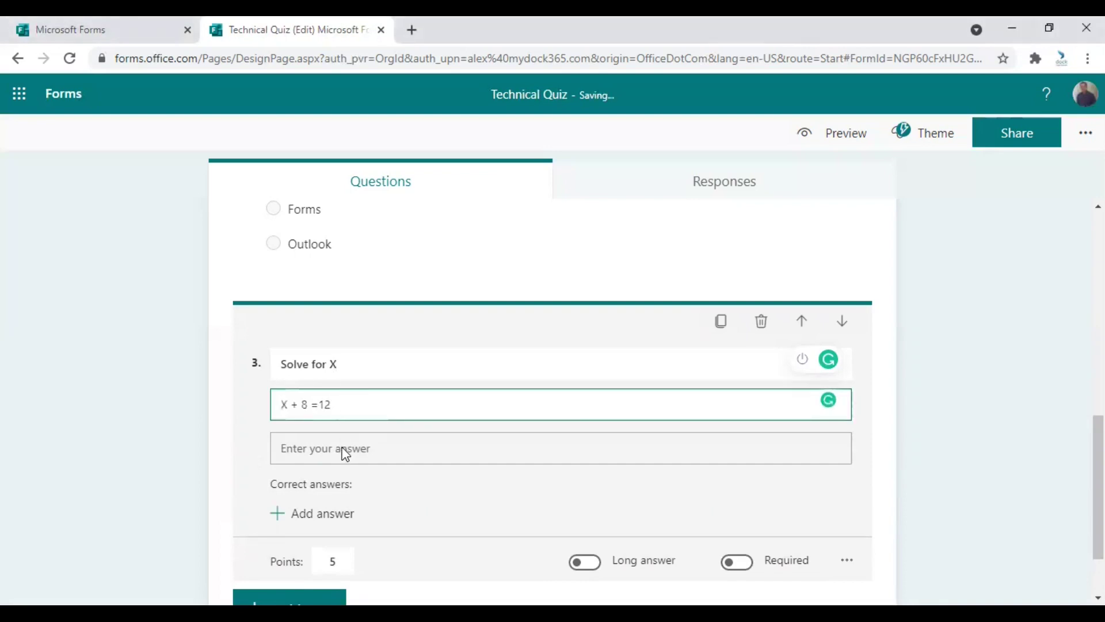
{"action": "key", "text": "Escape"}
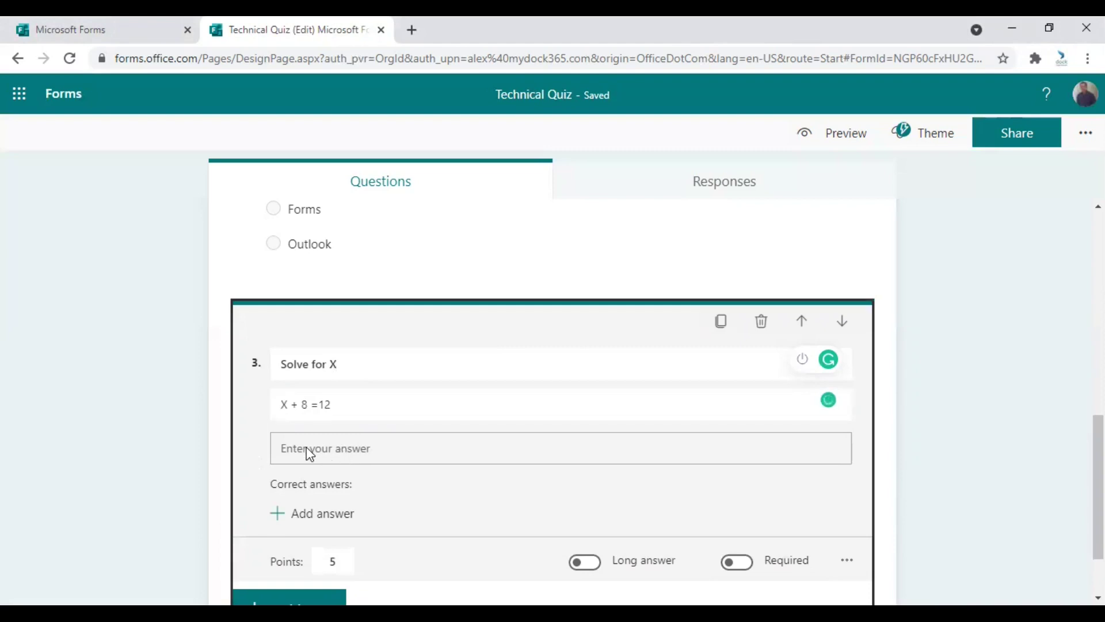
Step: Enter 4 as question 3's correct answer, then reopen question 3
{"action": "scroll", "coordinate": [419, 440], "scroll_direction": "down", "scroll_amount": 2}
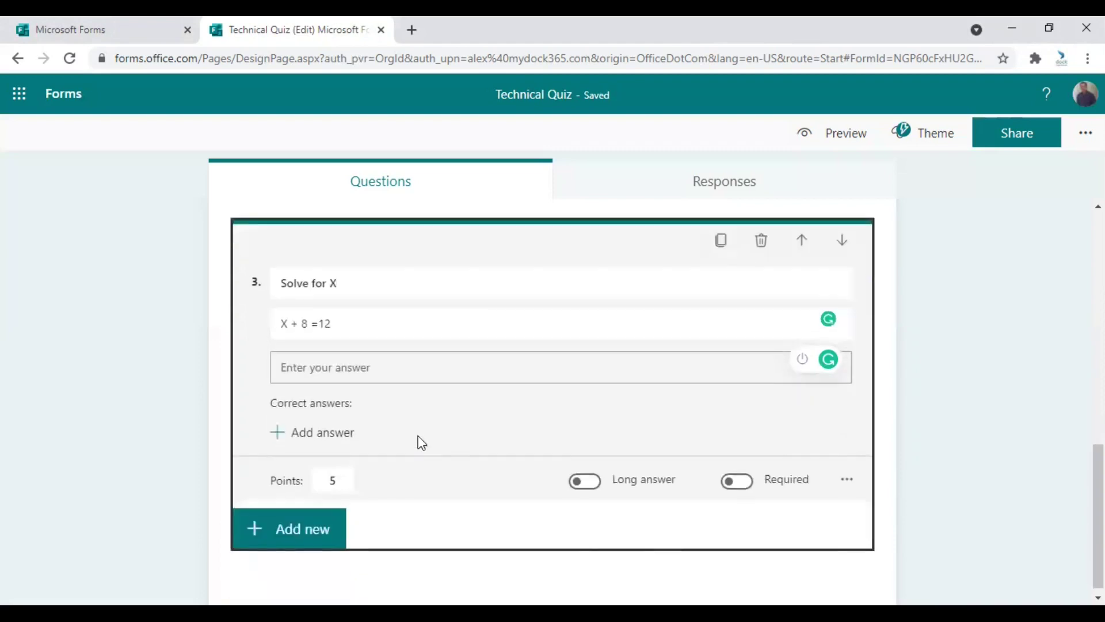
{"action": "left_click", "coordinate": [285, 437]}
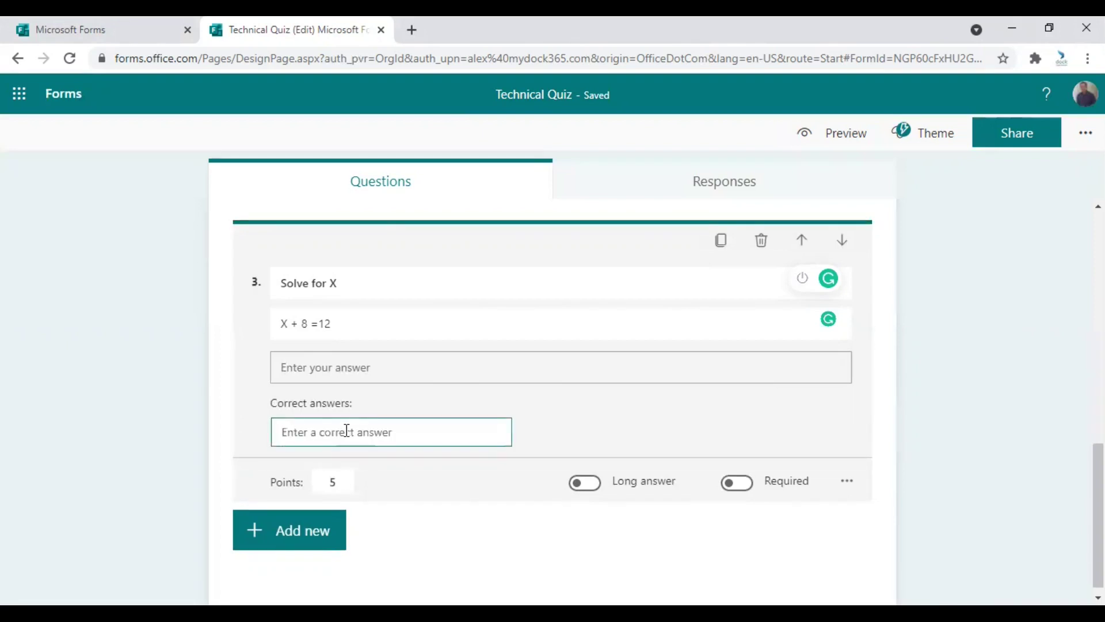
{"action": "type", "text": "4"}
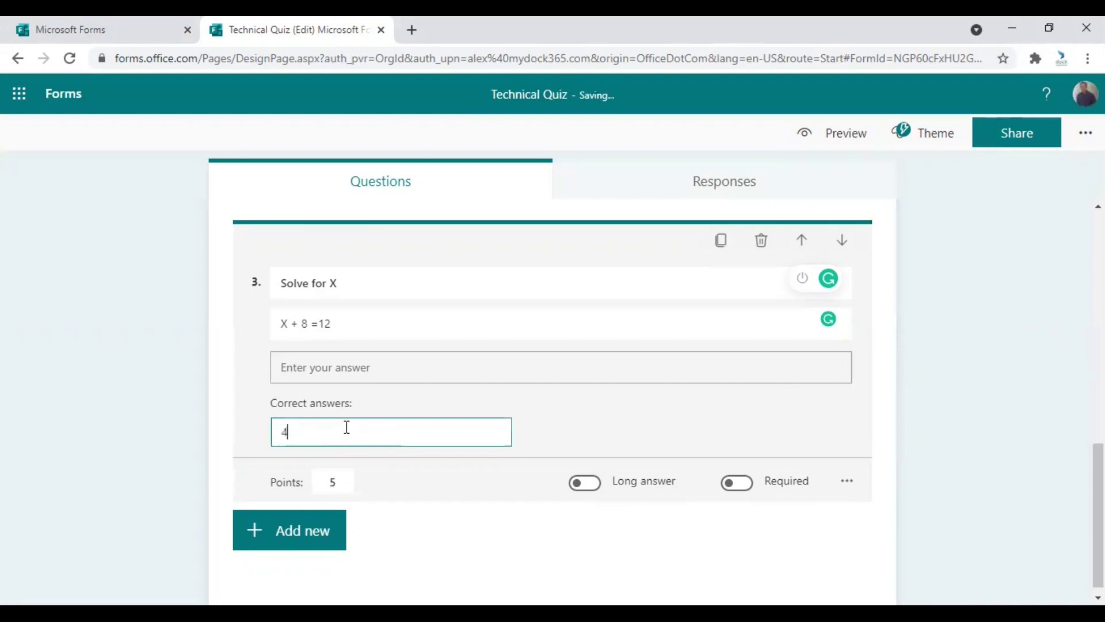
{"action": "left_click", "coordinate": [614, 430]}
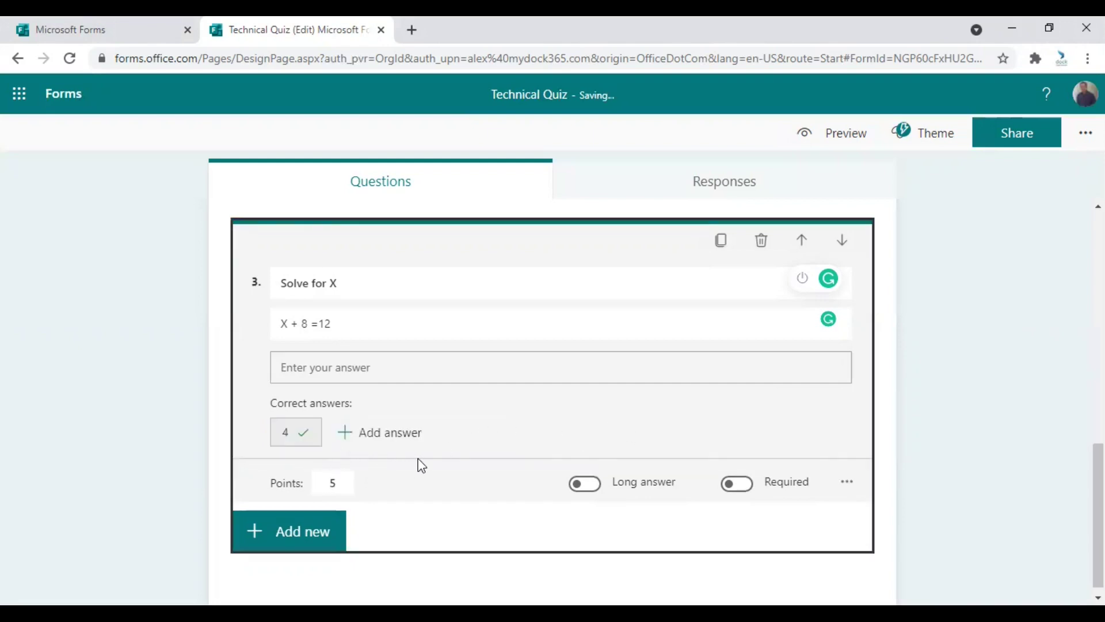
{"action": "scroll", "coordinate": [459, 461], "scroll_direction": "up", "scroll_amount": 4}
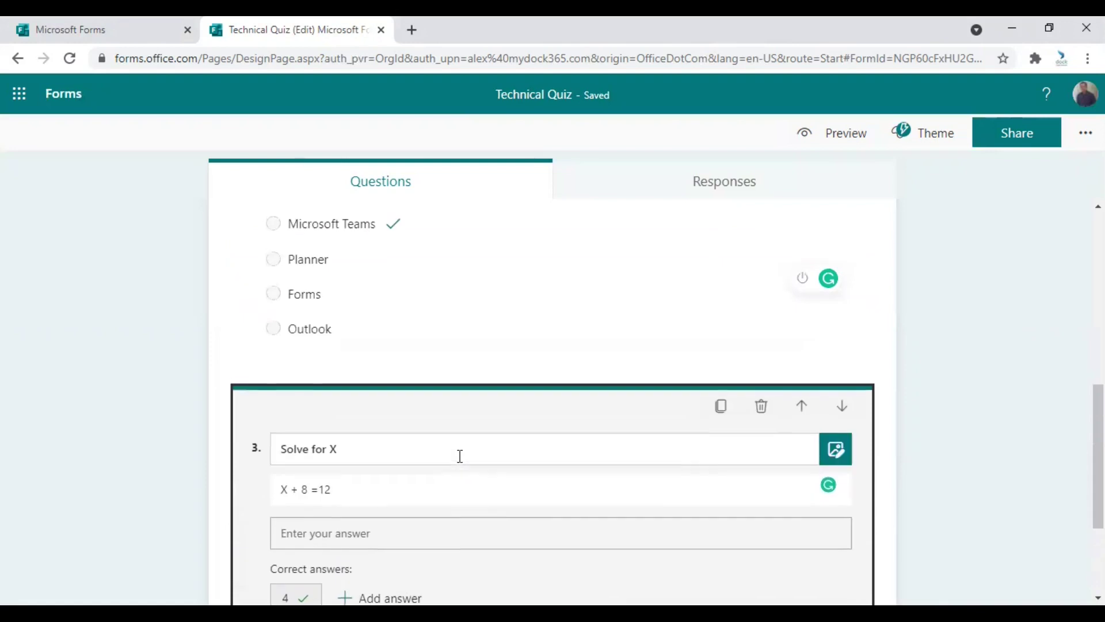
{"action": "left_click", "coordinate": [403, 373]}
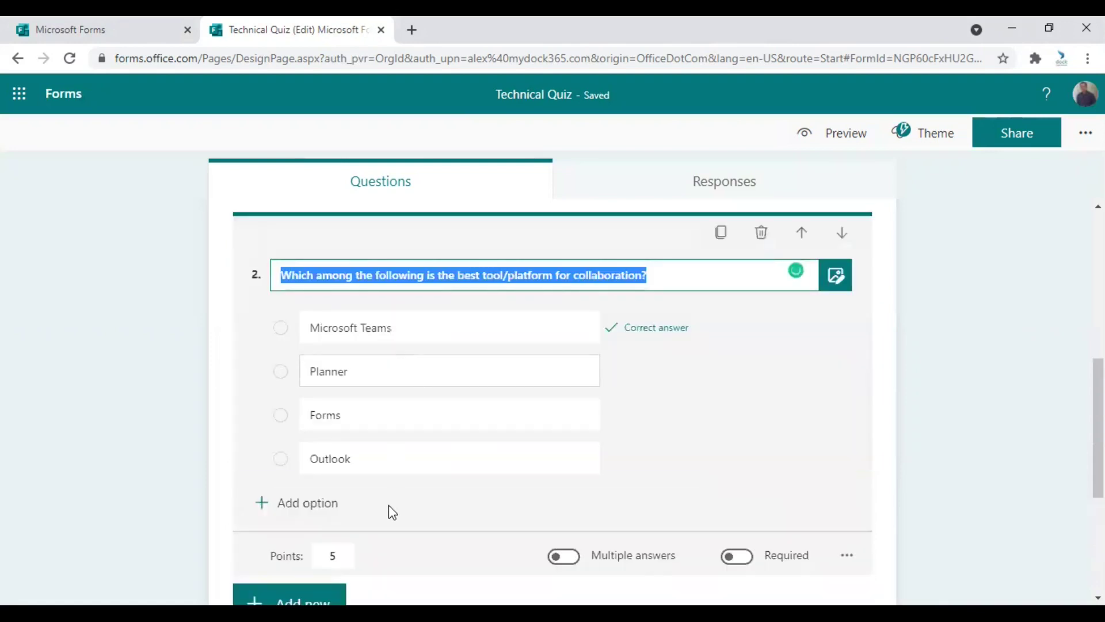
{"action": "scroll", "coordinate": [420, 472], "scroll_direction": "up", "scroll_amount": 4}
{"action": "scroll", "coordinate": [423, 471], "scroll_direction": "down", "scroll_amount": 9}
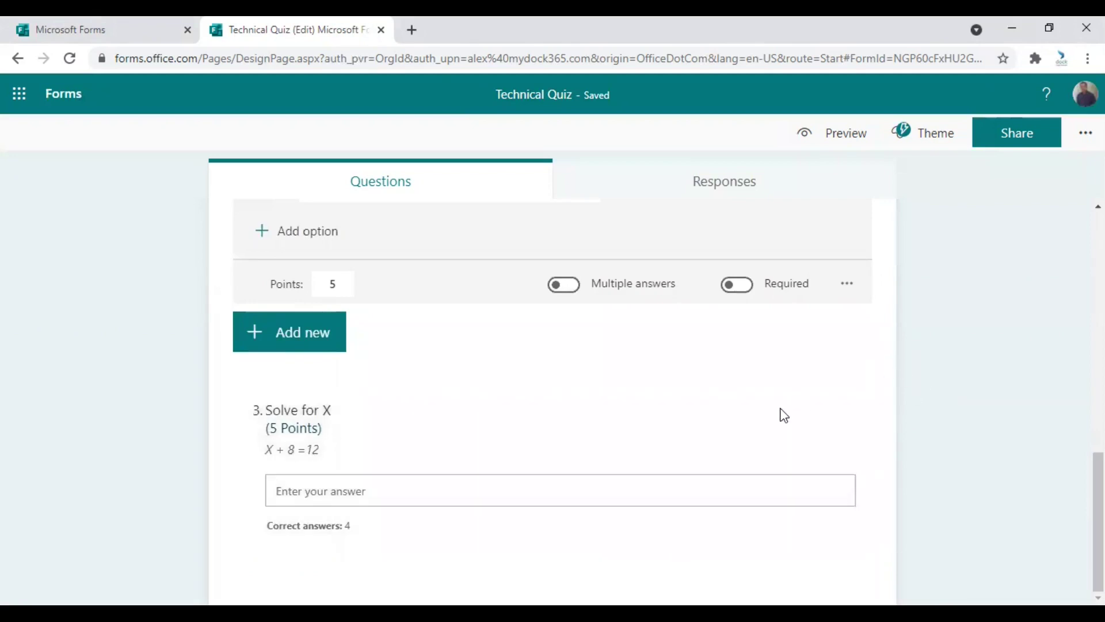
{"action": "left_click", "coordinate": [541, 443]}
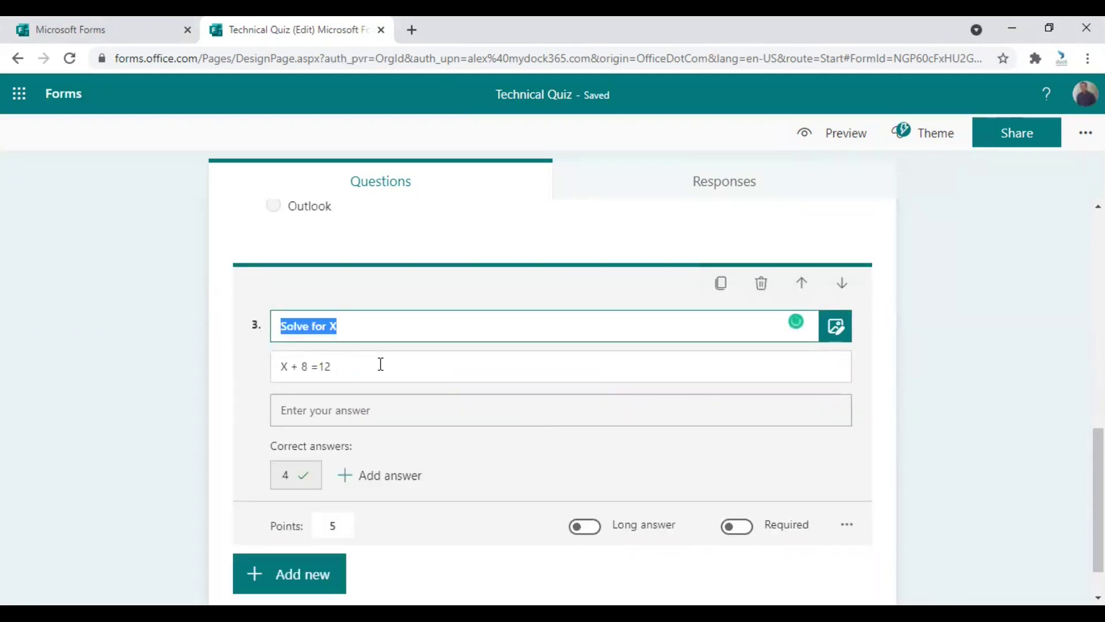
Step: Switch question 3's subtitle to Math formatting and confirm the X + 8 = 12 equation
{"action": "left_click", "coordinate": [848, 526]}
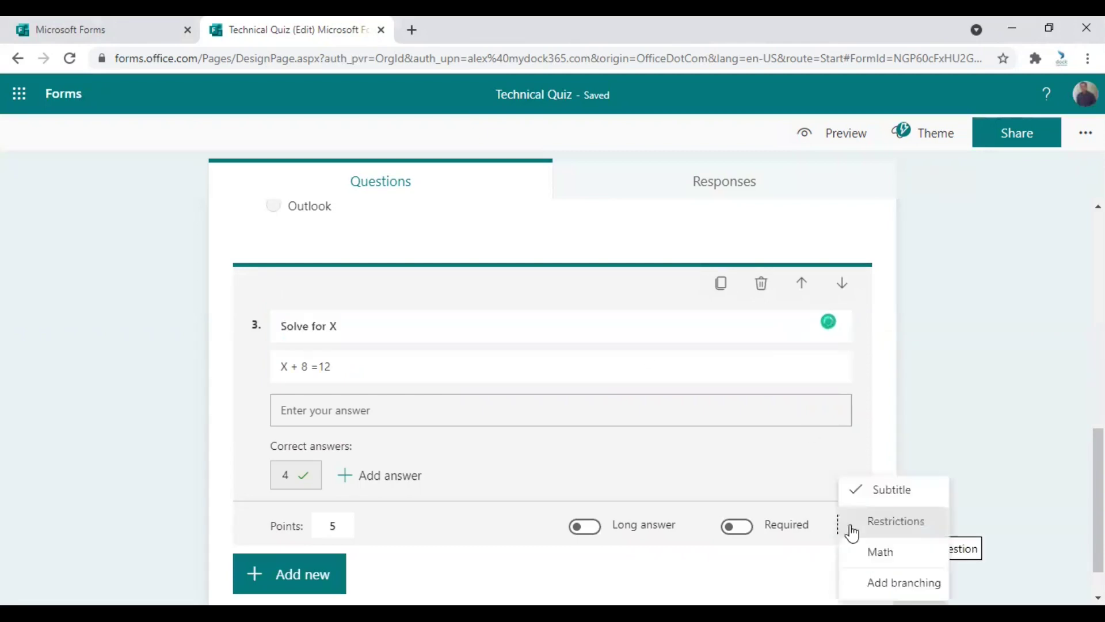
{"action": "left_click", "coordinate": [884, 553]}
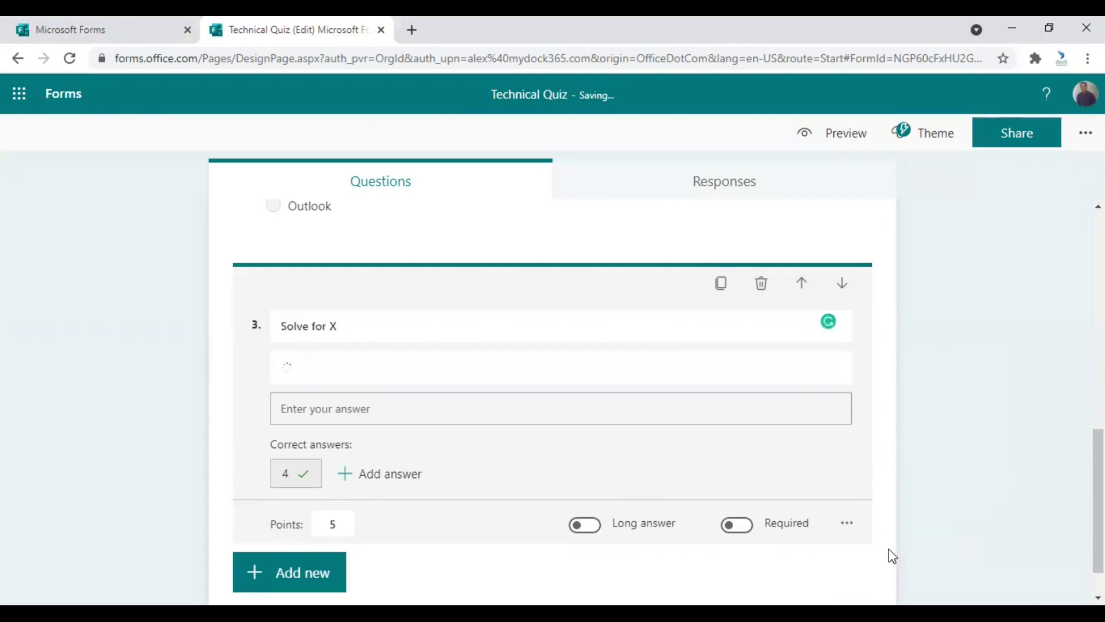
{"action": "left_click", "coordinate": [437, 368]}
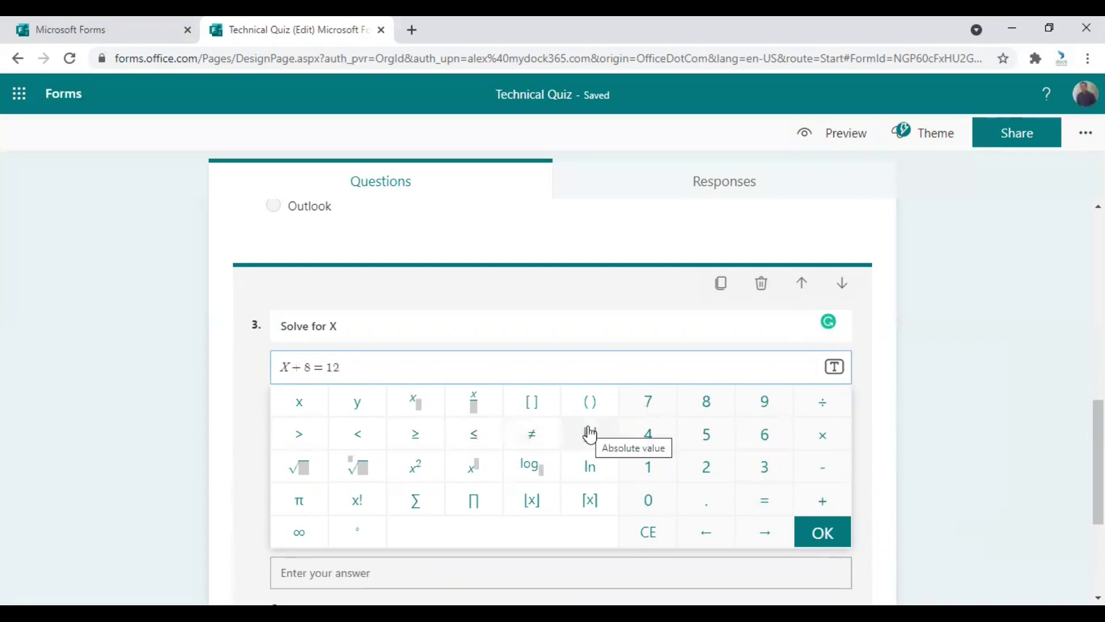
{"action": "left_click", "coordinate": [827, 536]}
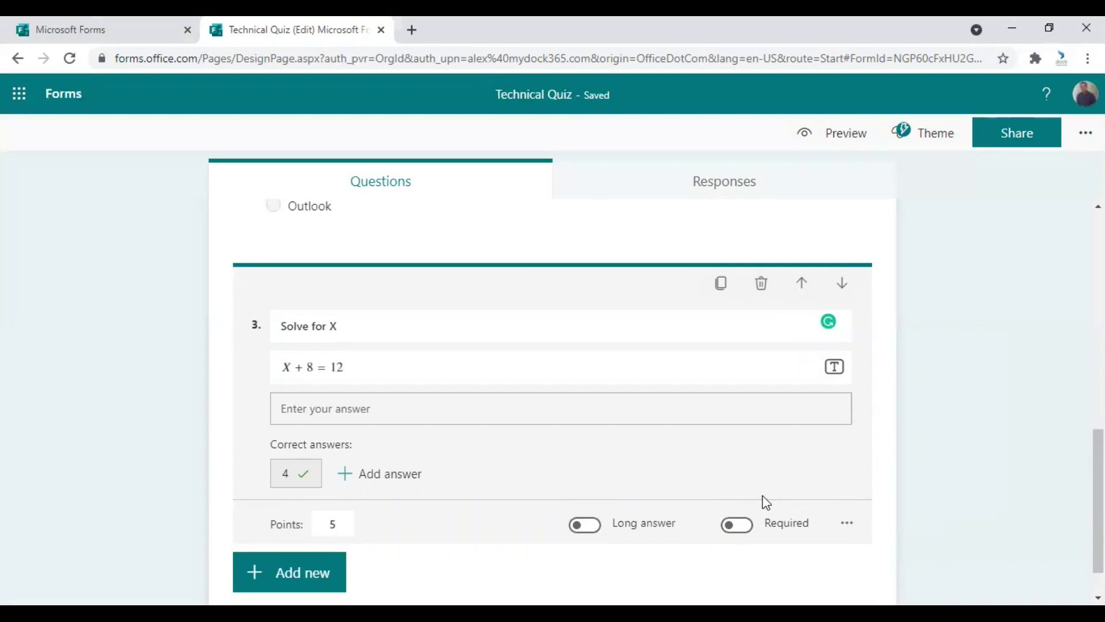
{"action": "scroll", "coordinate": [628, 505], "scroll_direction": "down", "scroll_amount": 2}
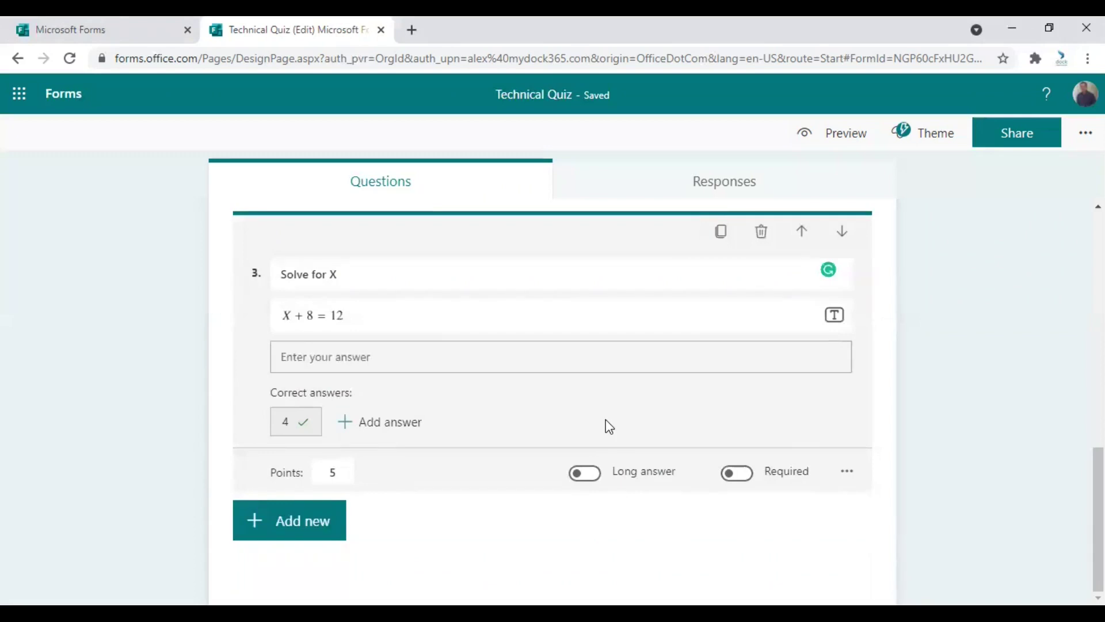
{"action": "scroll", "coordinate": [609, 426], "scroll_direction": "up", "scroll_amount": 3}
{"action": "scroll", "coordinate": [605, 424], "scroll_direction": "down", "scroll_amount": 3}
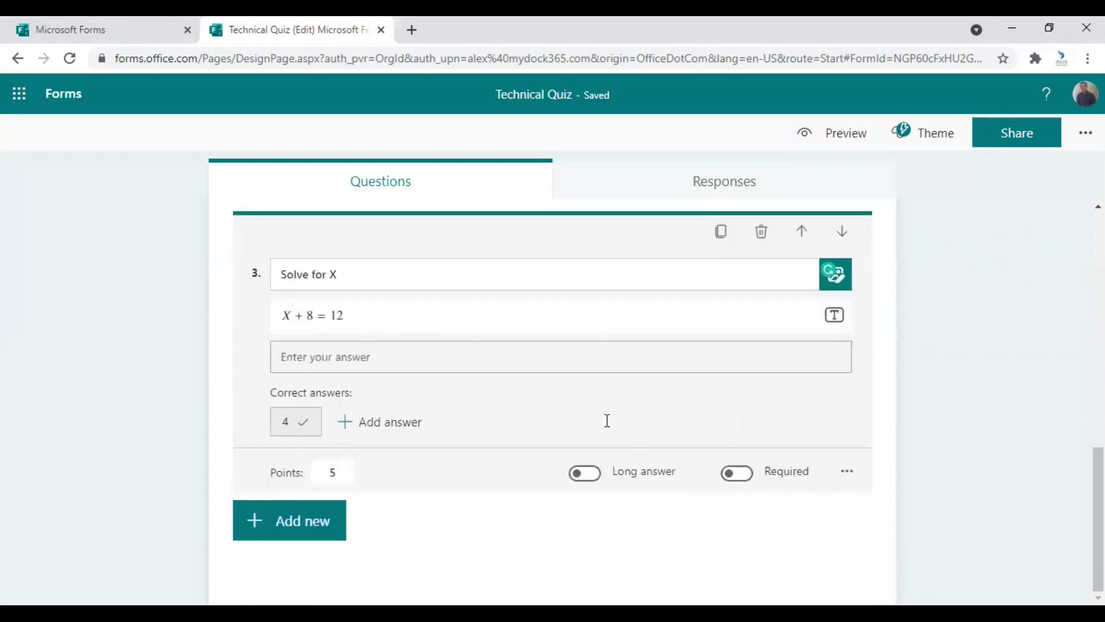
{"action": "scroll", "coordinate": [609, 426], "scroll_direction": "up", "scroll_amount": 8}
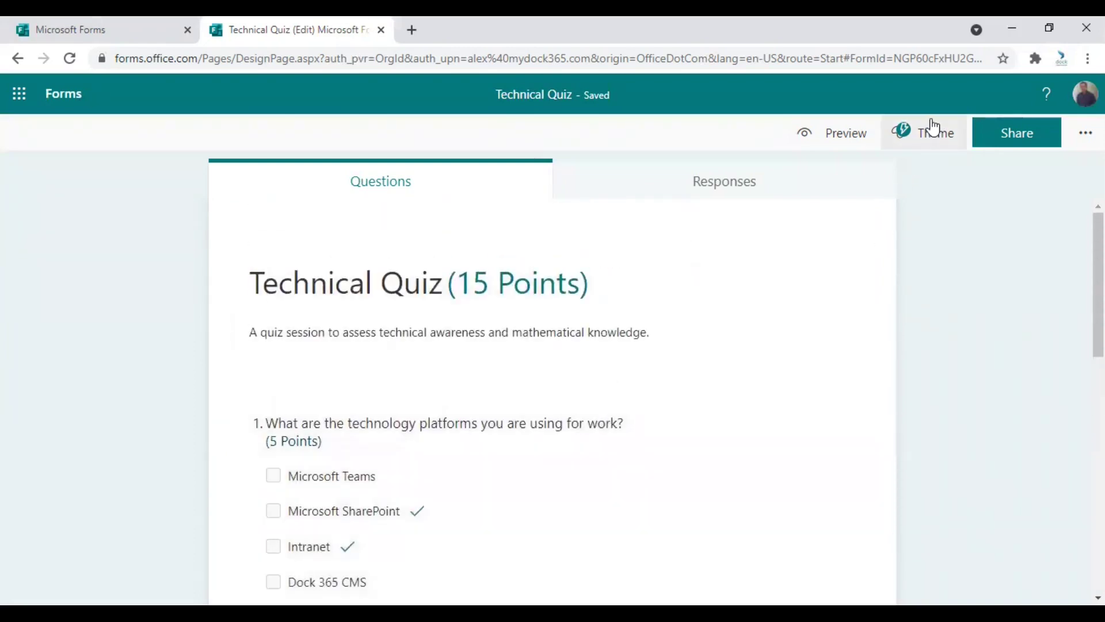
Step: Open the Theme pane and try the chalkboard theme on the quiz
{"action": "left_click", "coordinate": [940, 138]}
{"action": "scroll", "coordinate": [938, 419], "scroll_direction": "down", "scroll_amount": 1}
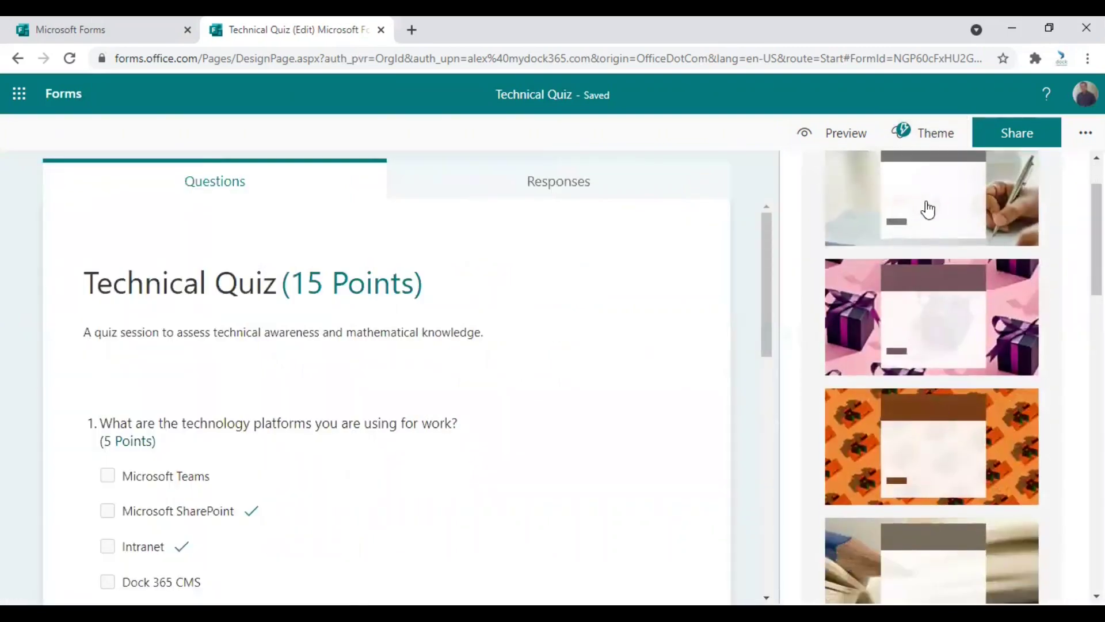
{"action": "scroll", "coordinate": [930, 267], "scroll_direction": "down", "scroll_amount": 5}
{"action": "scroll", "coordinate": [947, 313], "scroll_direction": "down", "scroll_amount": 8}
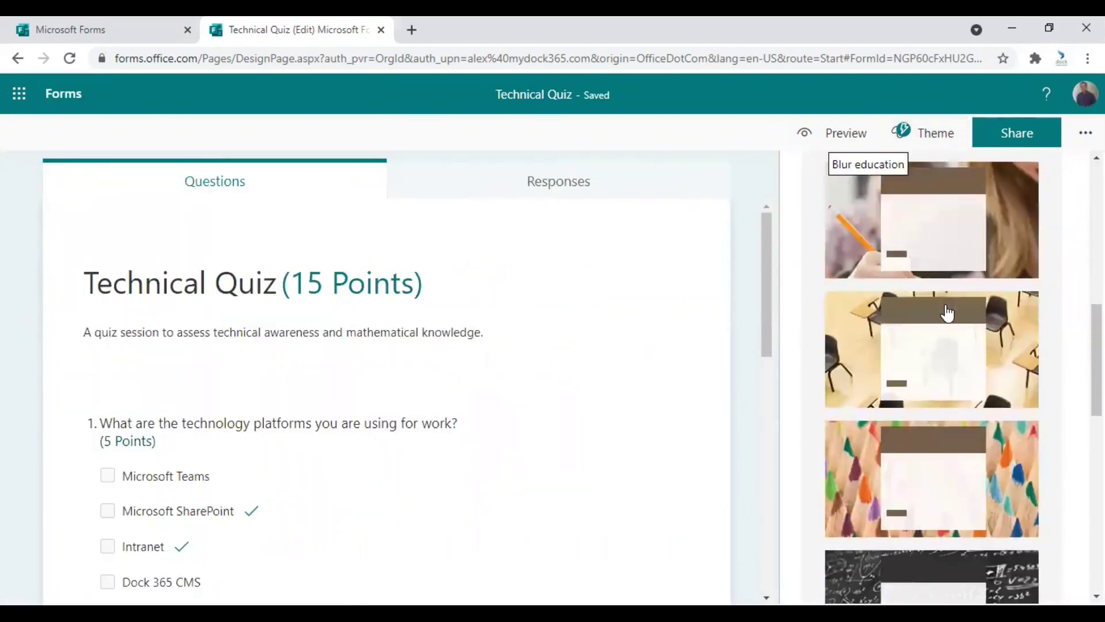
{"action": "scroll", "coordinate": [949, 313], "scroll_direction": "down", "scroll_amount": 5}
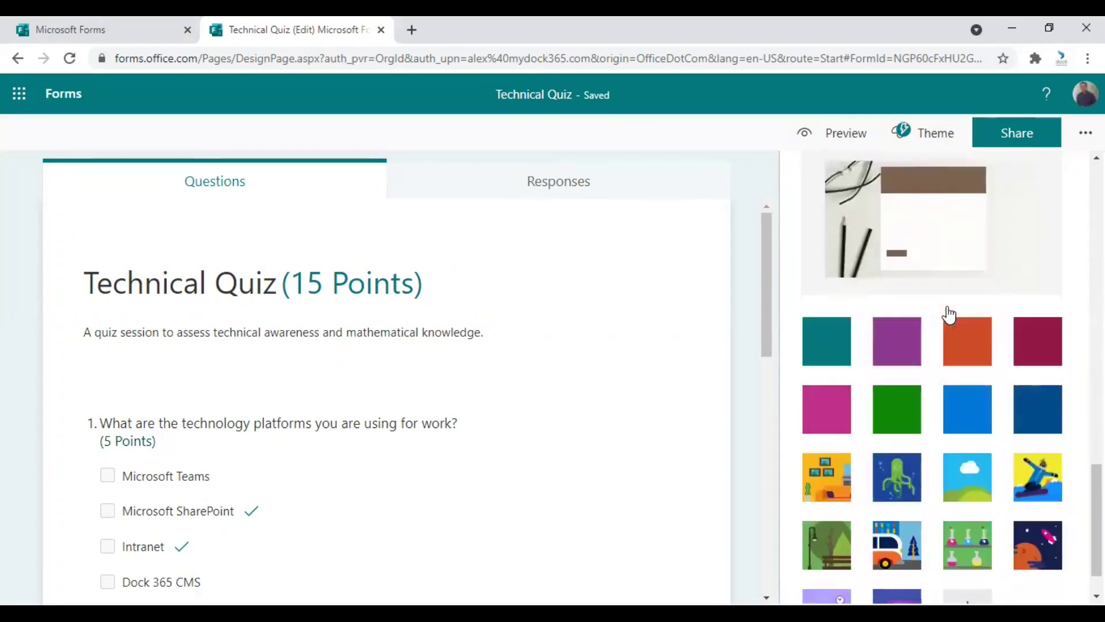
{"action": "scroll", "coordinate": [949, 313], "scroll_direction": "up", "scroll_amount": 5}
{"action": "left_click", "coordinate": [955, 232]}
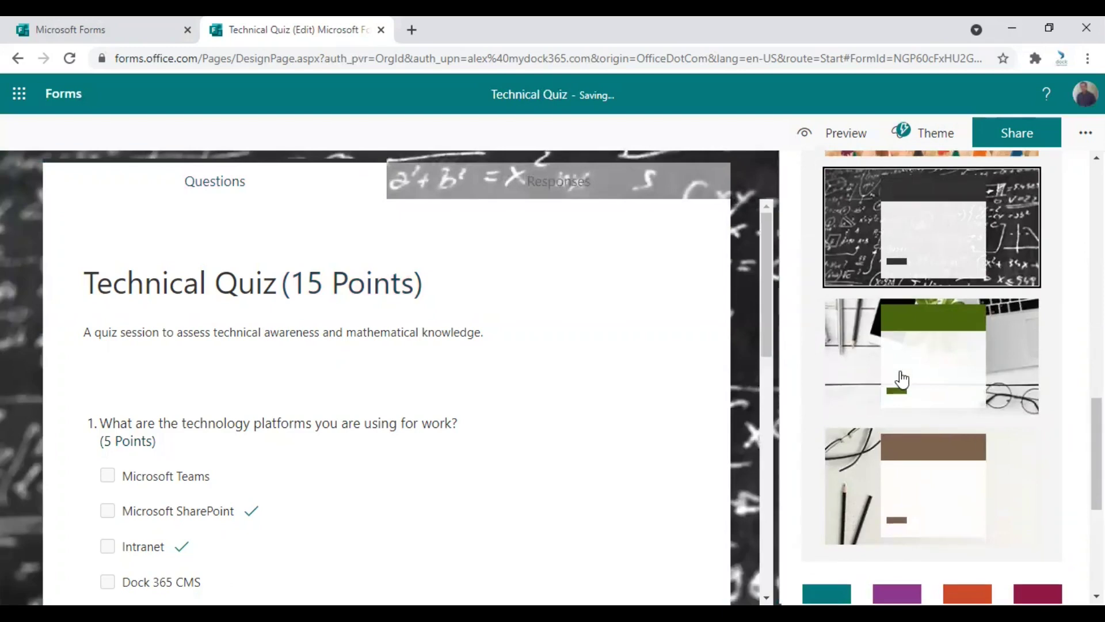
Step: Switch to the blue typing-hands illustrated theme and close the Theme pane
{"action": "scroll", "coordinate": [902, 375], "scroll_direction": "down", "scroll_amount": 5}
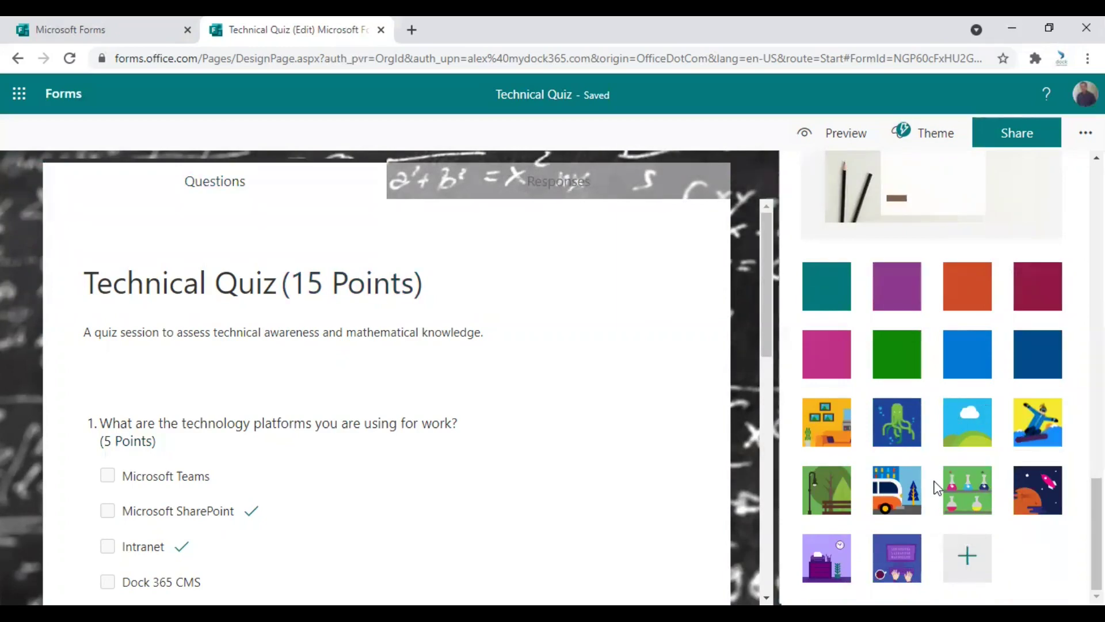
{"action": "left_click", "coordinate": [902, 567]}
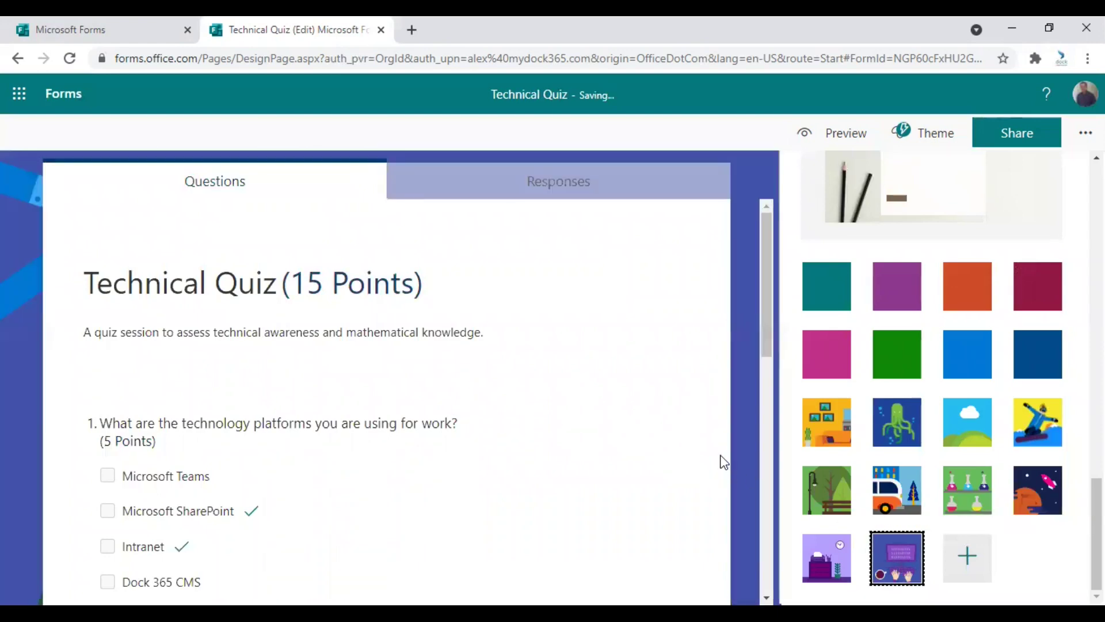
{"action": "scroll", "coordinate": [637, 446], "scroll_direction": "down", "scroll_amount": 10}
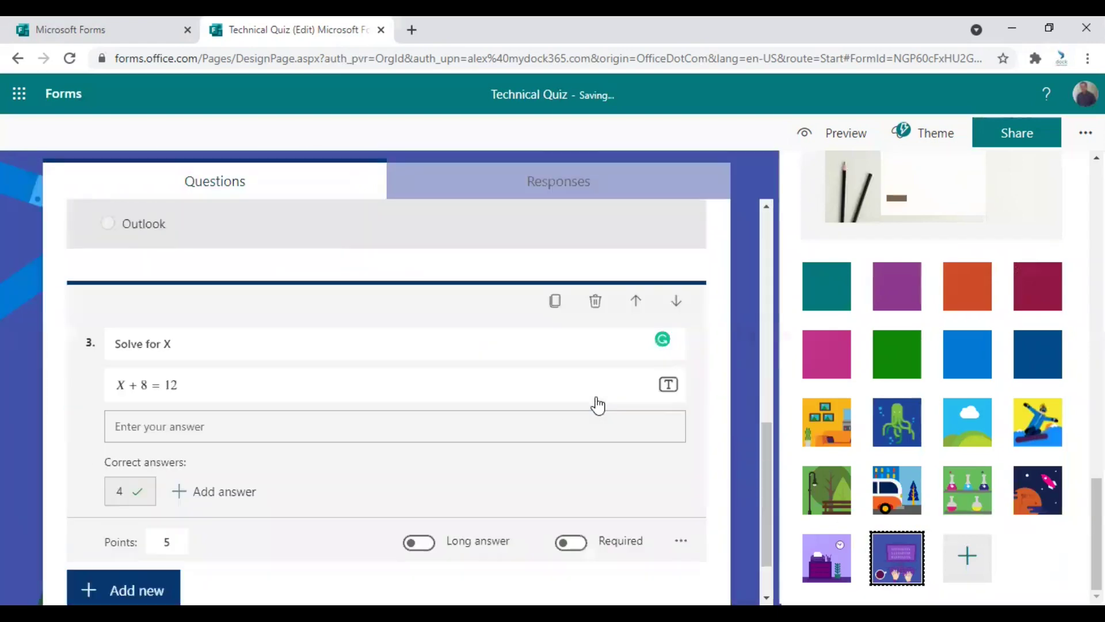
{"action": "scroll", "coordinate": [594, 403], "scroll_direction": "up", "scroll_amount": 2}
{"action": "scroll", "coordinate": [596, 403], "scroll_direction": "up", "scroll_amount": 8}
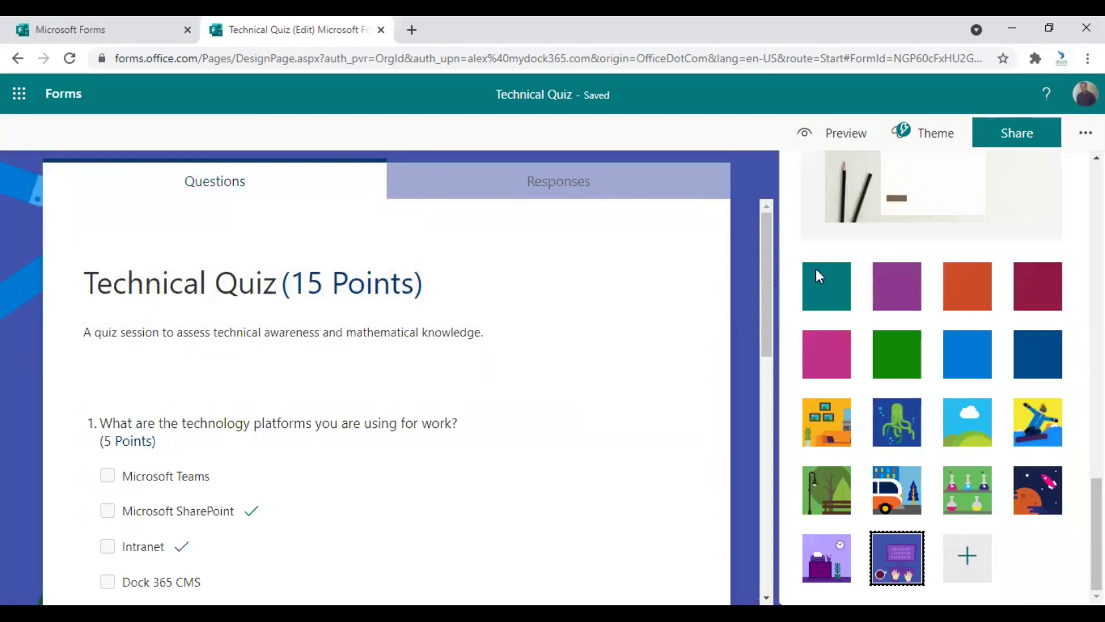
{"action": "left_click", "coordinate": [1085, 133]}
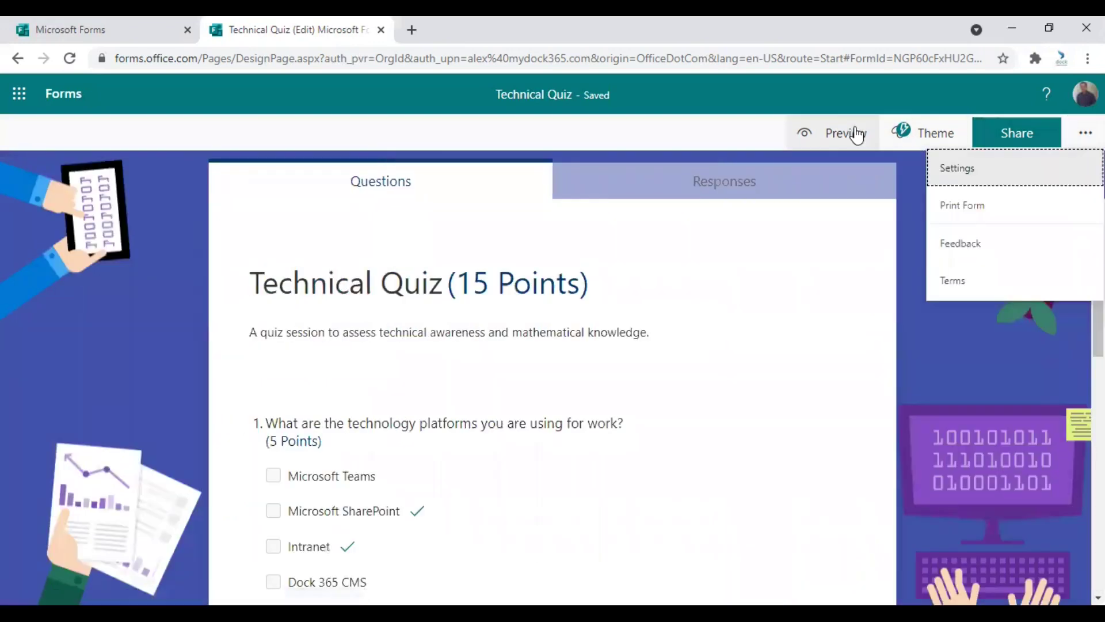
Step: Preview the Technical Quiz as respondents see it and scroll through its questions
{"action": "left_click", "coordinate": [834, 137]}
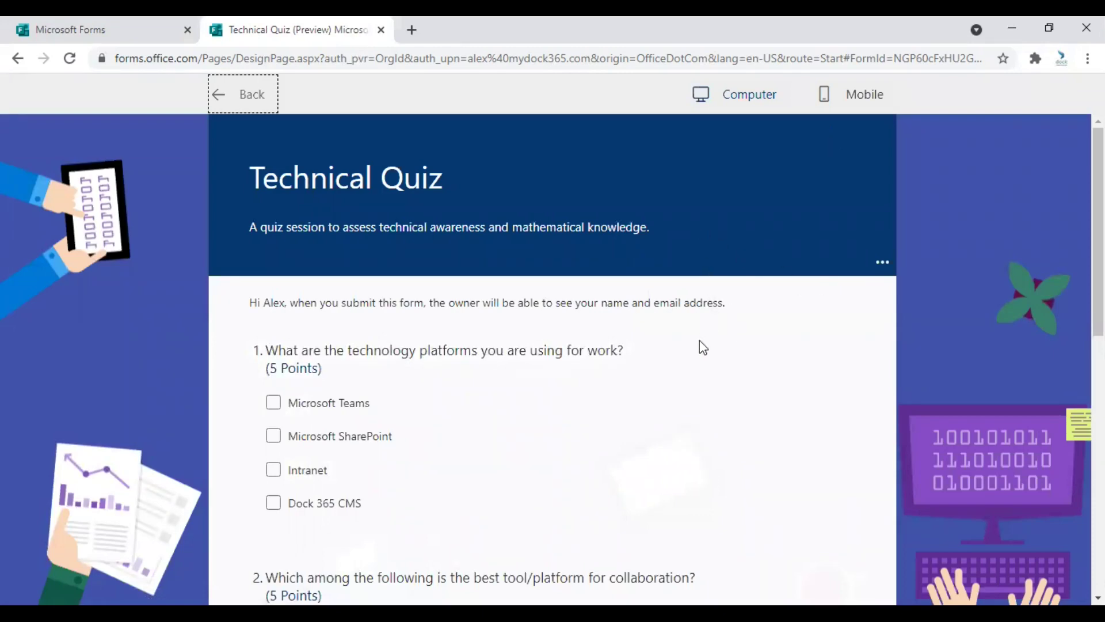
{"action": "scroll", "coordinate": [685, 351], "scroll_direction": "down", "scroll_amount": 5}
{"action": "scroll", "coordinate": [692, 354], "scroll_direction": "down", "scroll_amount": 4}
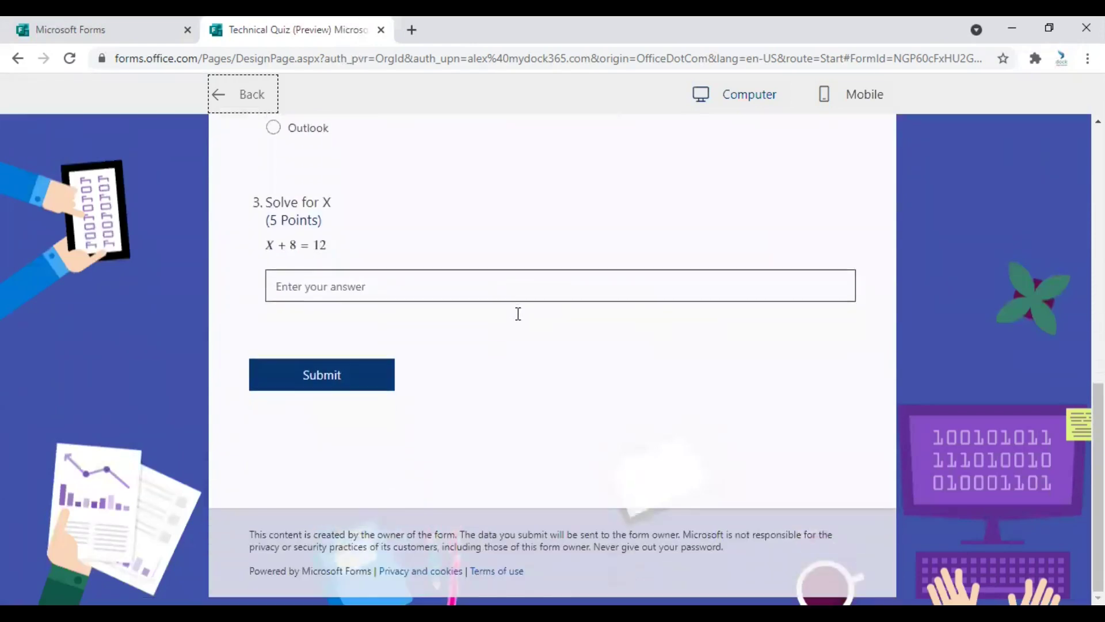
{"action": "scroll", "coordinate": [520, 311], "scroll_direction": "up", "scroll_amount": 3}
{"action": "scroll", "coordinate": [523, 318], "scroll_direction": "up", "scroll_amount": 6}
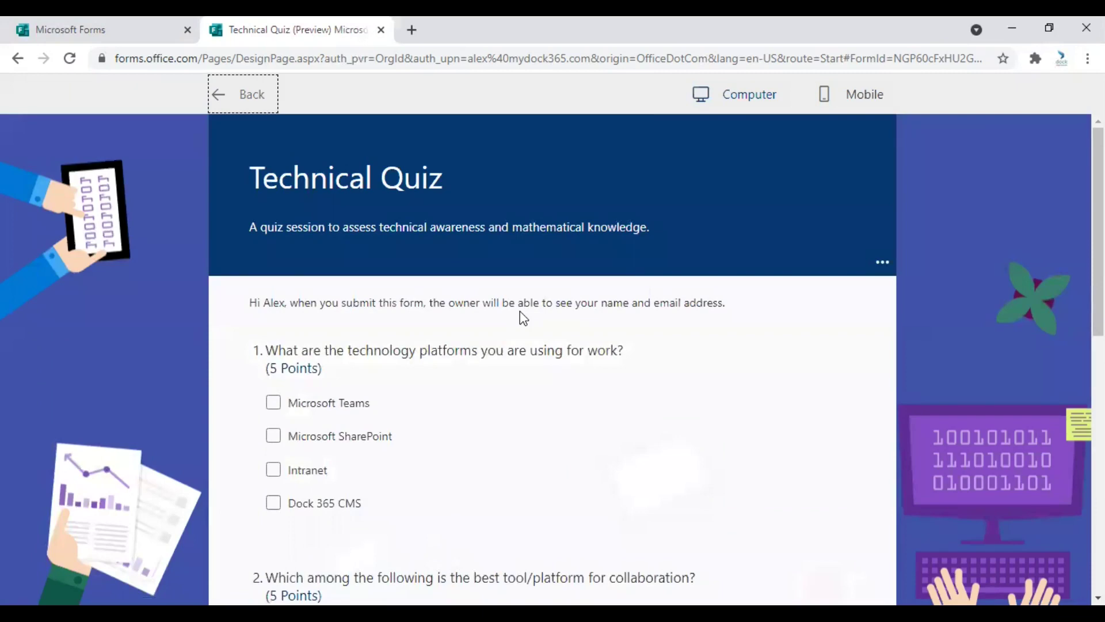
Step: Compare the computer and mobile preview layouts, then return to editing the quiz
{"action": "left_click", "coordinate": [733, 99]}
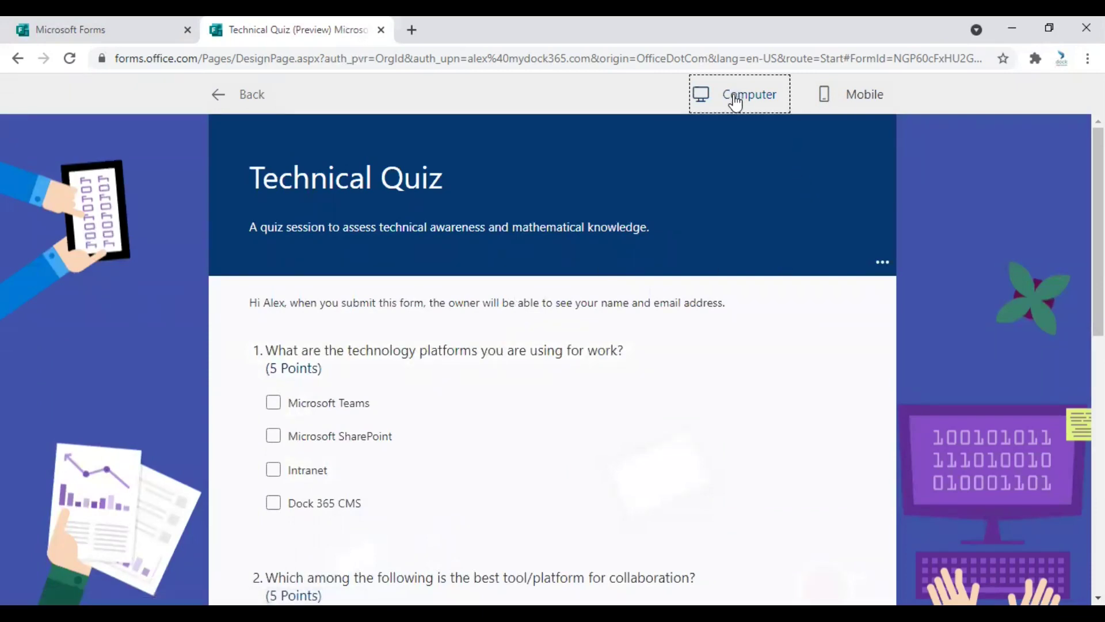
{"action": "left_click", "coordinate": [840, 96]}
{"action": "scroll", "coordinate": [638, 284], "scroll_direction": "down", "scroll_amount": 10}
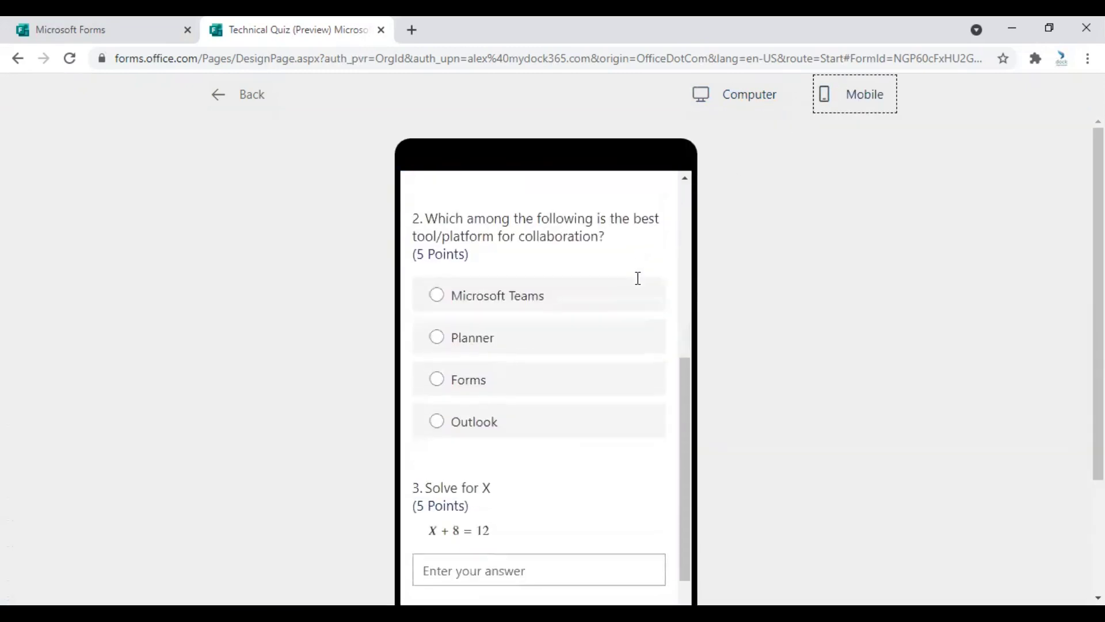
{"action": "scroll", "coordinate": [639, 284], "scroll_direction": "up", "scroll_amount": 10}
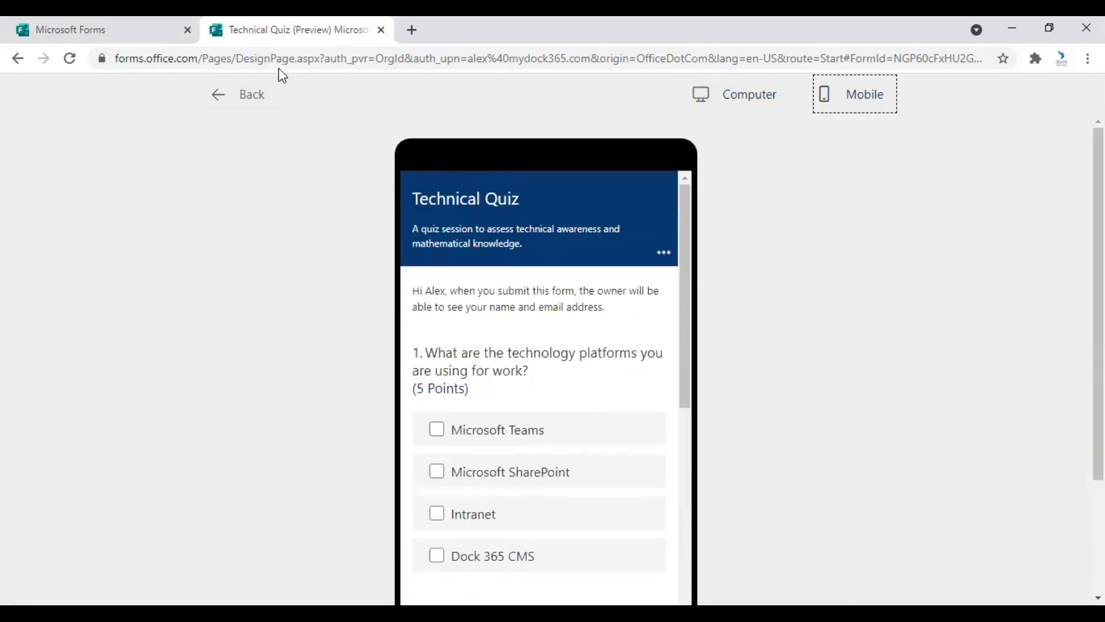
{"action": "left_click", "coordinate": [243, 89]}
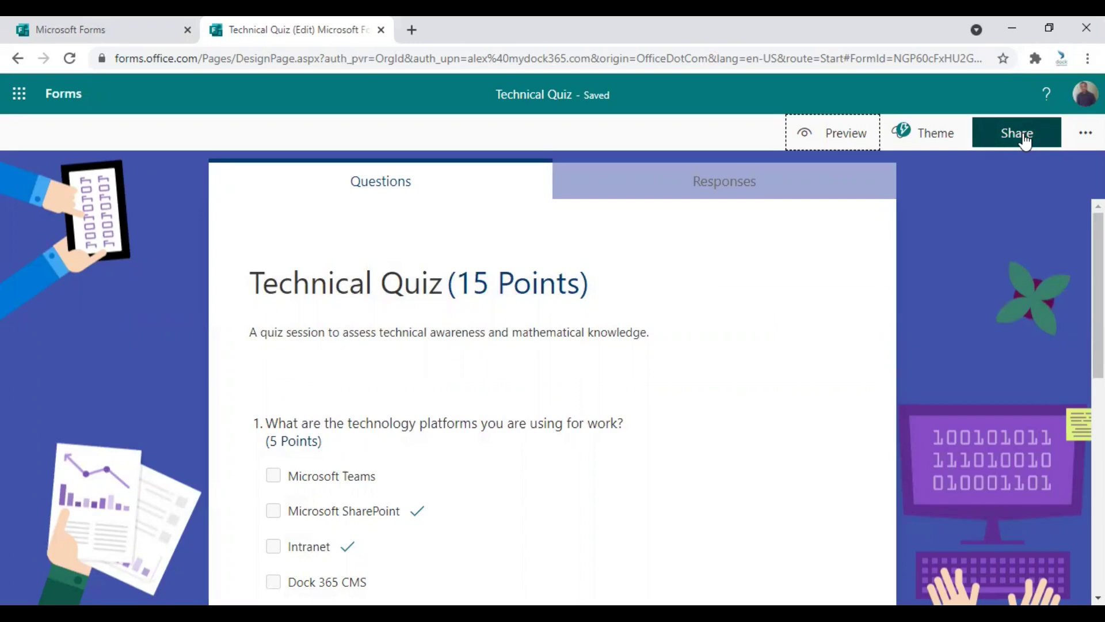
Step: Keep 'Only people in my organization can respond' and copy the shortened response link
{"action": "left_click", "coordinate": [1017, 133]}
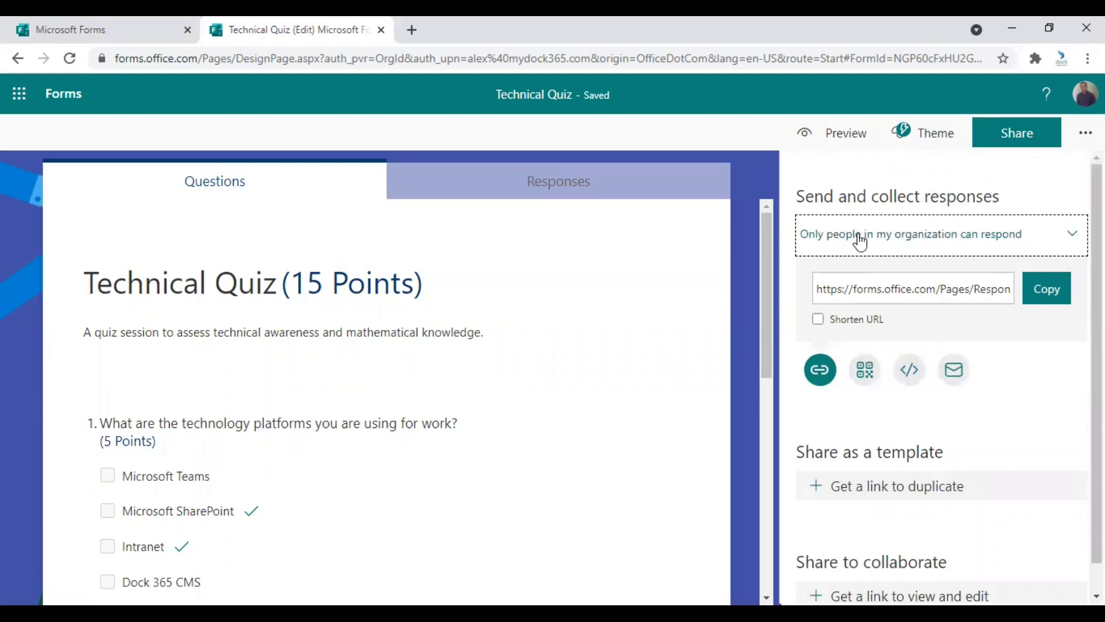
{"action": "left_click", "coordinate": [924, 246]}
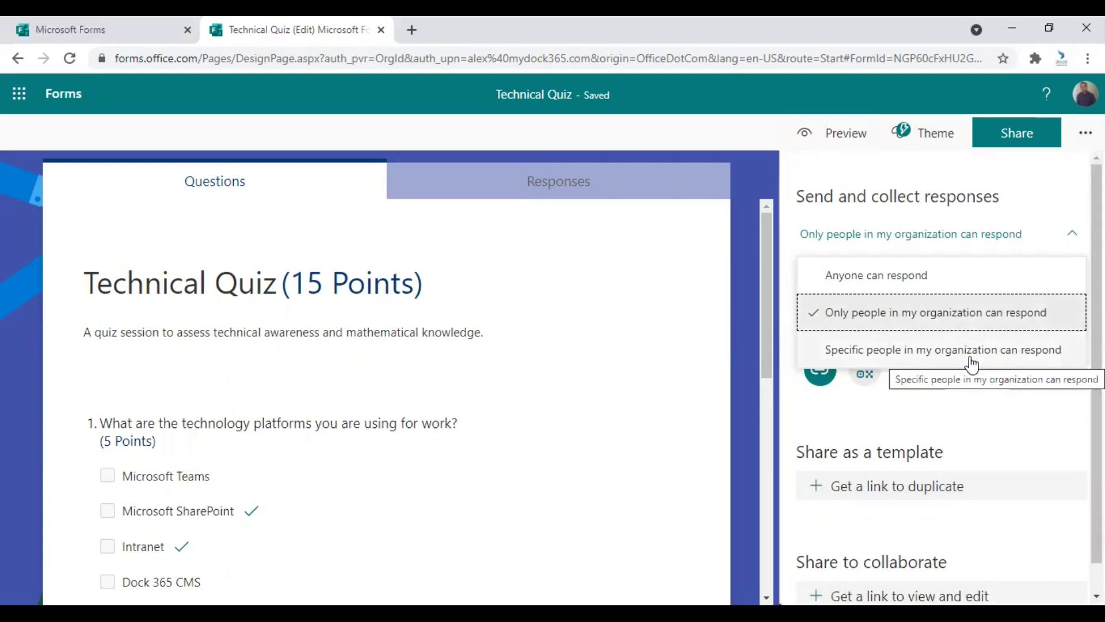
{"action": "left_click", "coordinate": [1071, 235]}
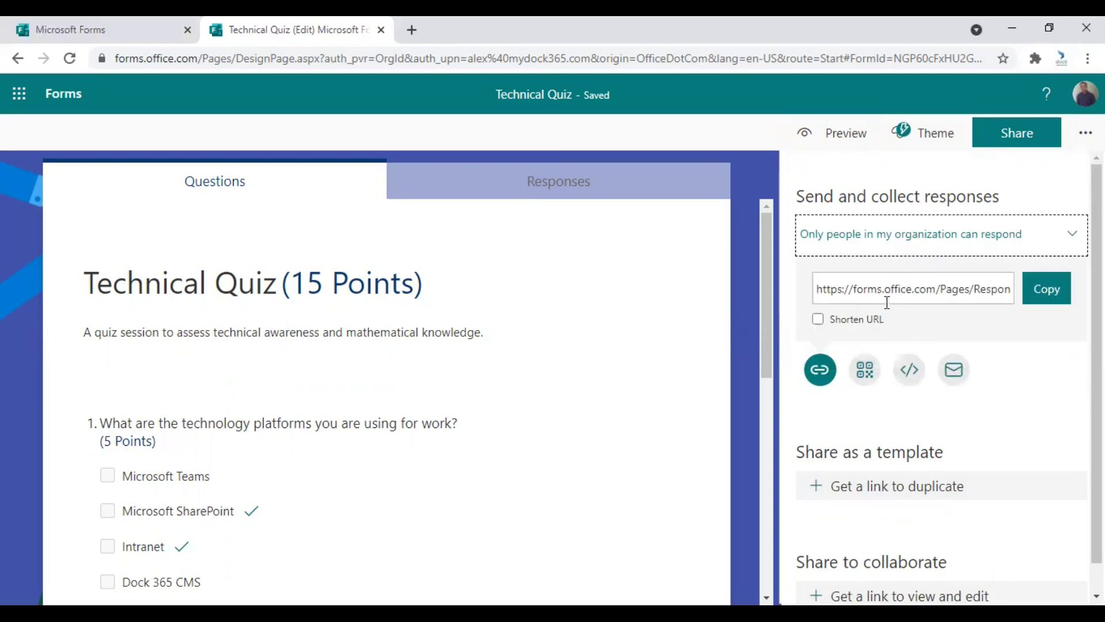
{"action": "left_click", "coordinate": [898, 289]}
{"action": "left_click", "coordinate": [1046, 290]}
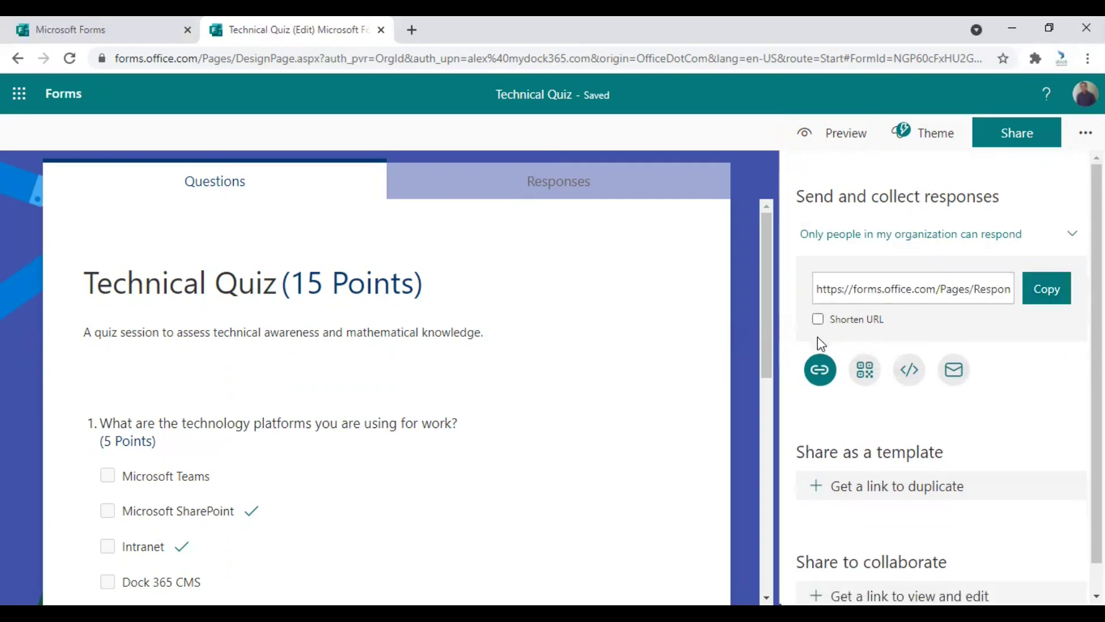
{"action": "left_click", "coordinate": [820, 321]}
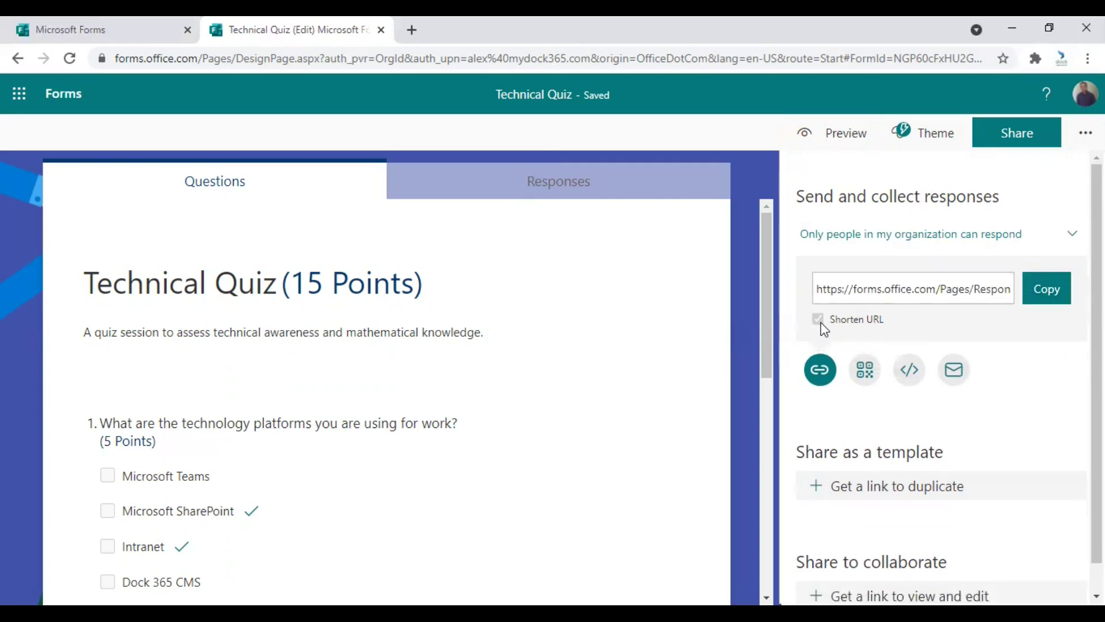
{"action": "left_click", "coordinate": [1045, 294]}
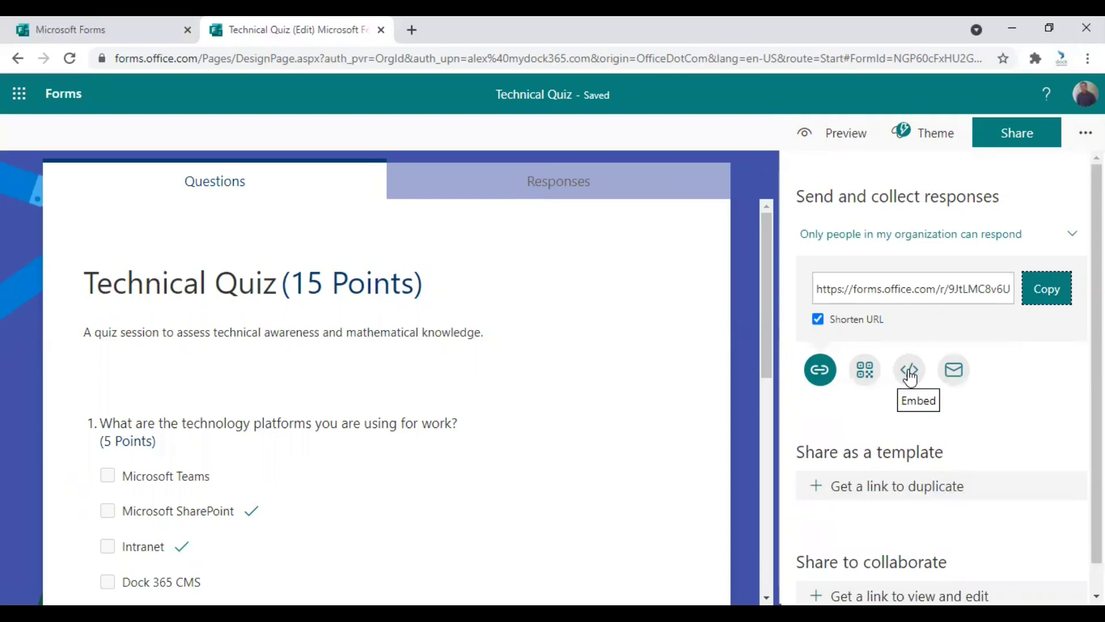
Step: Choose Email under Send and collect responses to share the quiz by email
{"action": "left_click", "coordinate": [959, 379]}
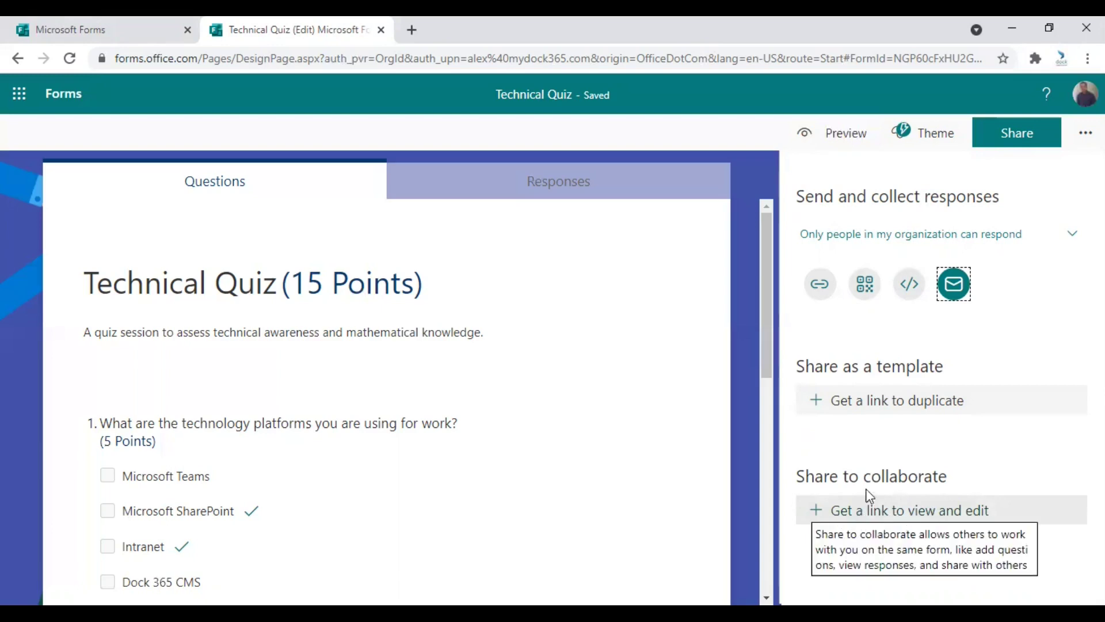
Step: Get a view-and-edit link for Office 365 work or school users, leaving access unchanged
{"action": "left_click", "coordinate": [914, 513]}
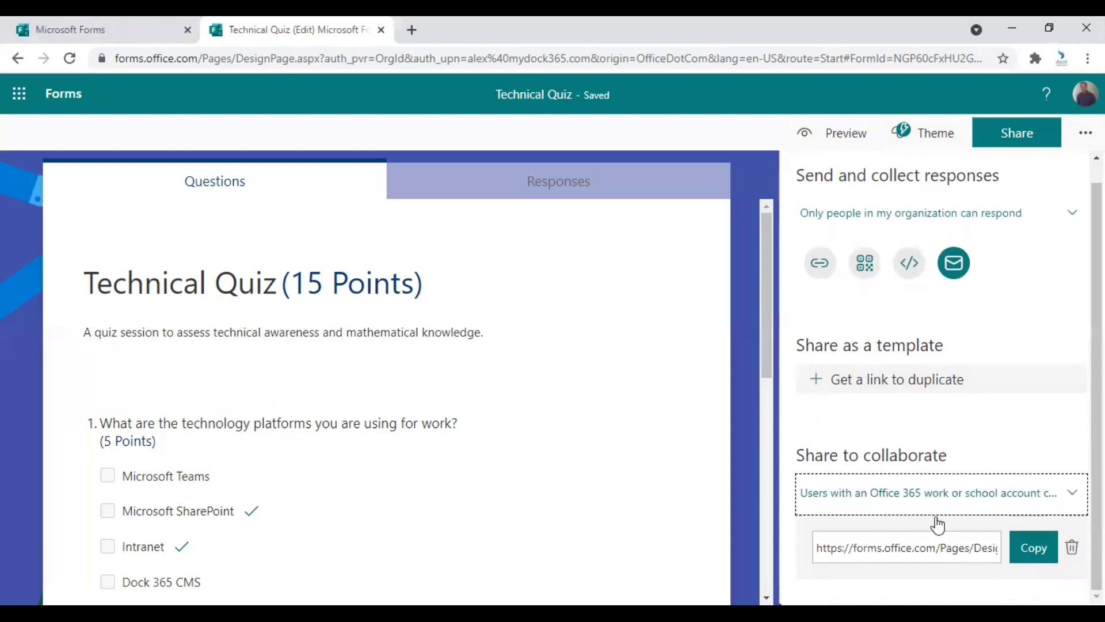
{"action": "left_click", "coordinate": [946, 493]}
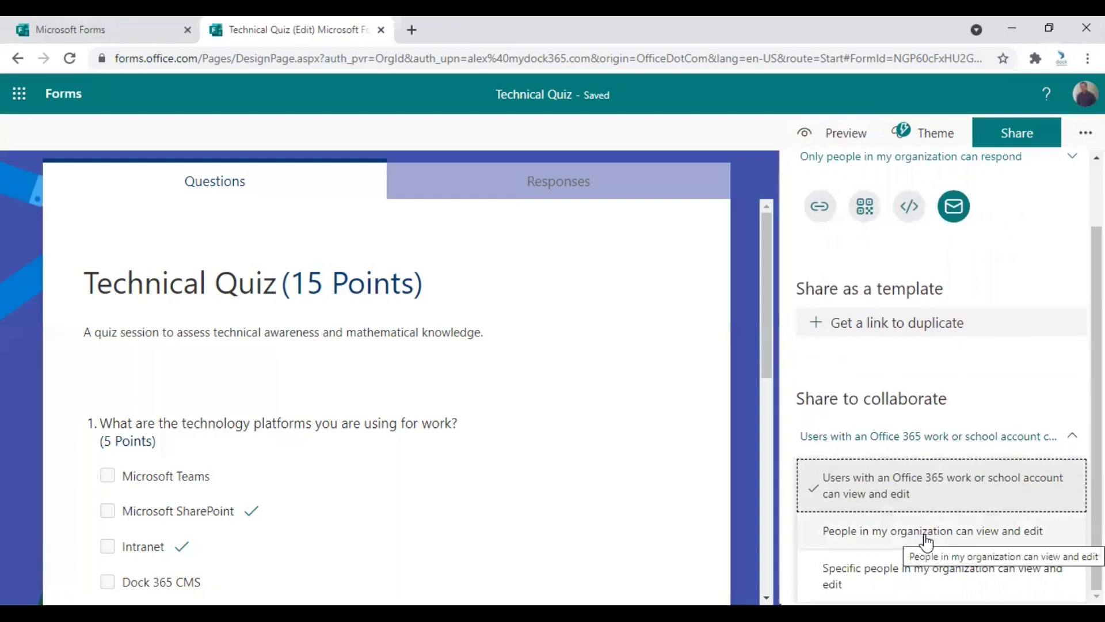
{"action": "left_click", "coordinate": [1021, 385]}
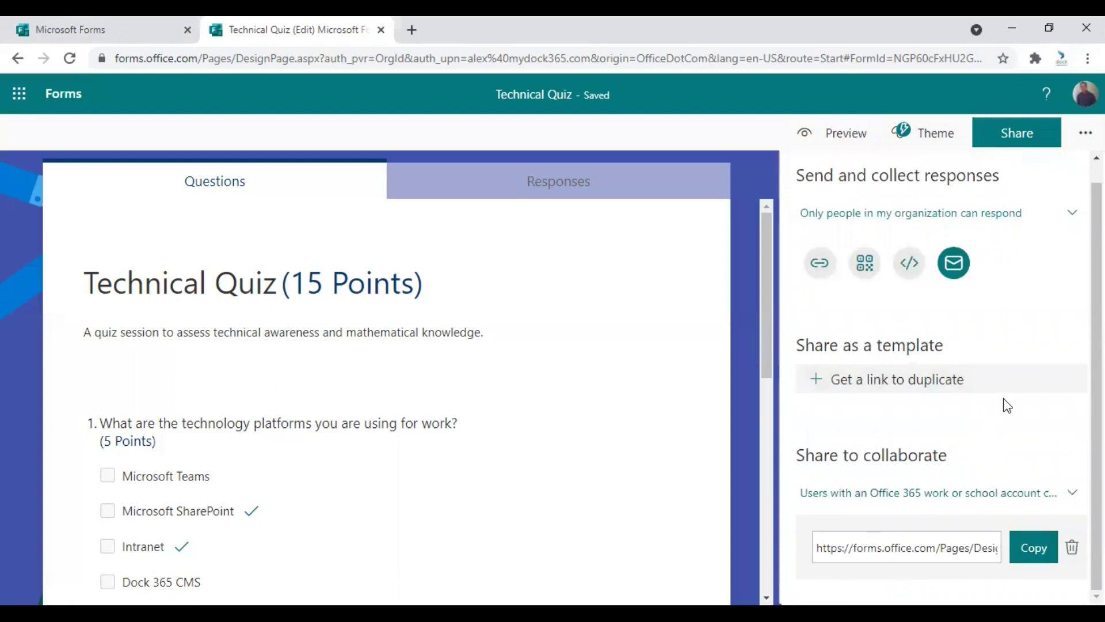
{"action": "scroll", "coordinate": [997, 215], "scroll_direction": "up", "scroll_amount": 1}
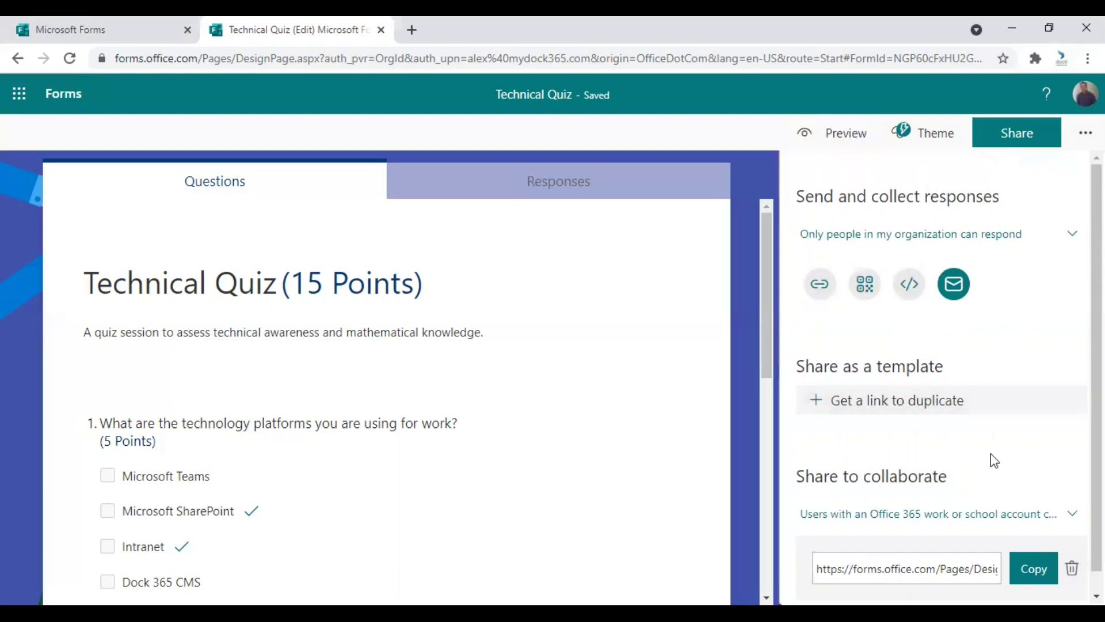
Step: Review the Responses summary: 5 responses, with 0%, 60% and 100% correct on questions 1–3
{"action": "left_click", "coordinate": [214, 259]}
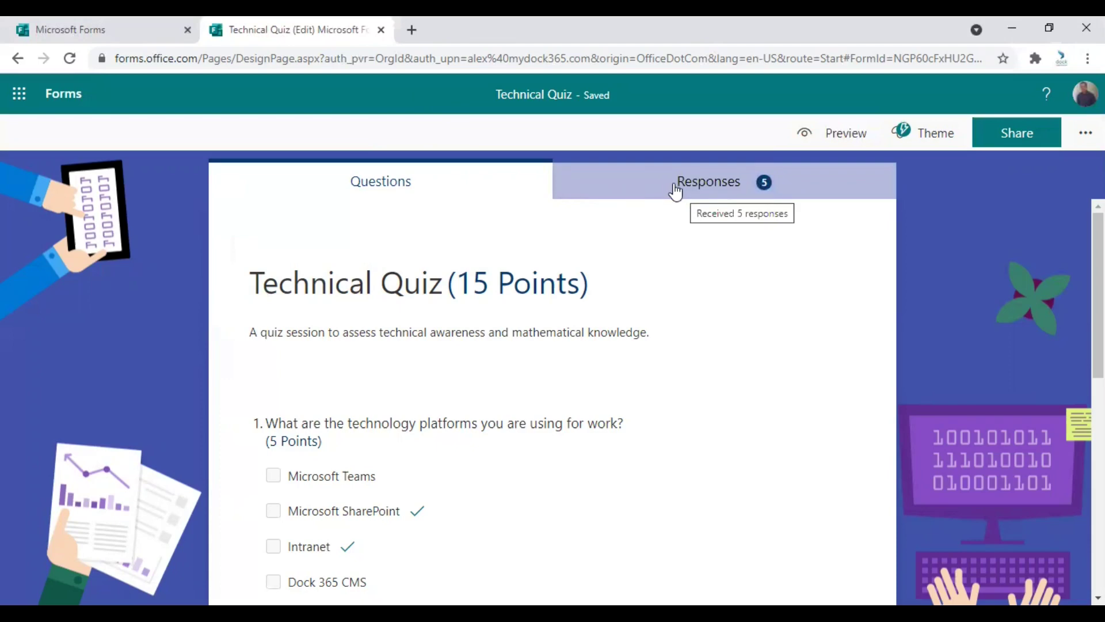
{"action": "left_click", "coordinate": [701, 189]}
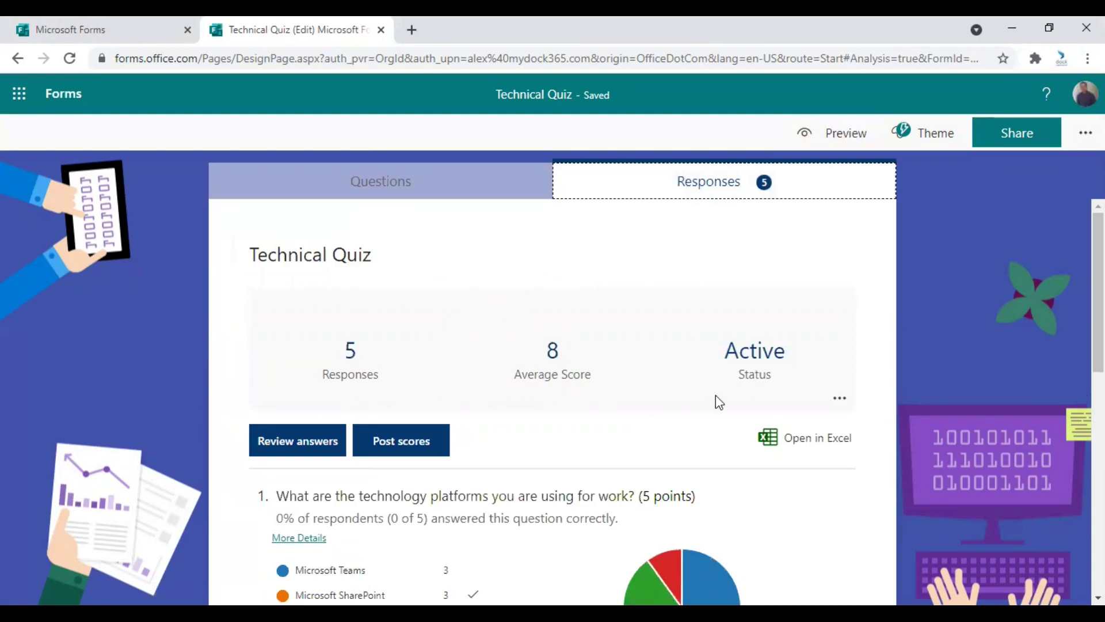
{"action": "scroll", "coordinate": [716, 402], "scroll_direction": "down", "scroll_amount": 1}
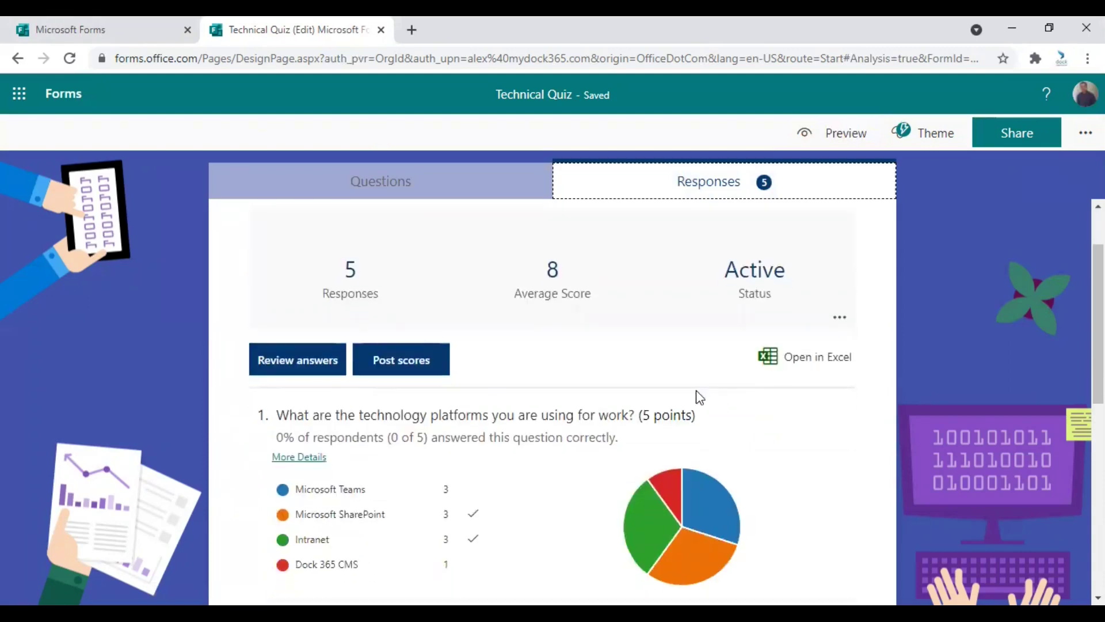
{"action": "scroll", "coordinate": [506, 408], "scroll_direction": "down", "scroll_amount": 1}
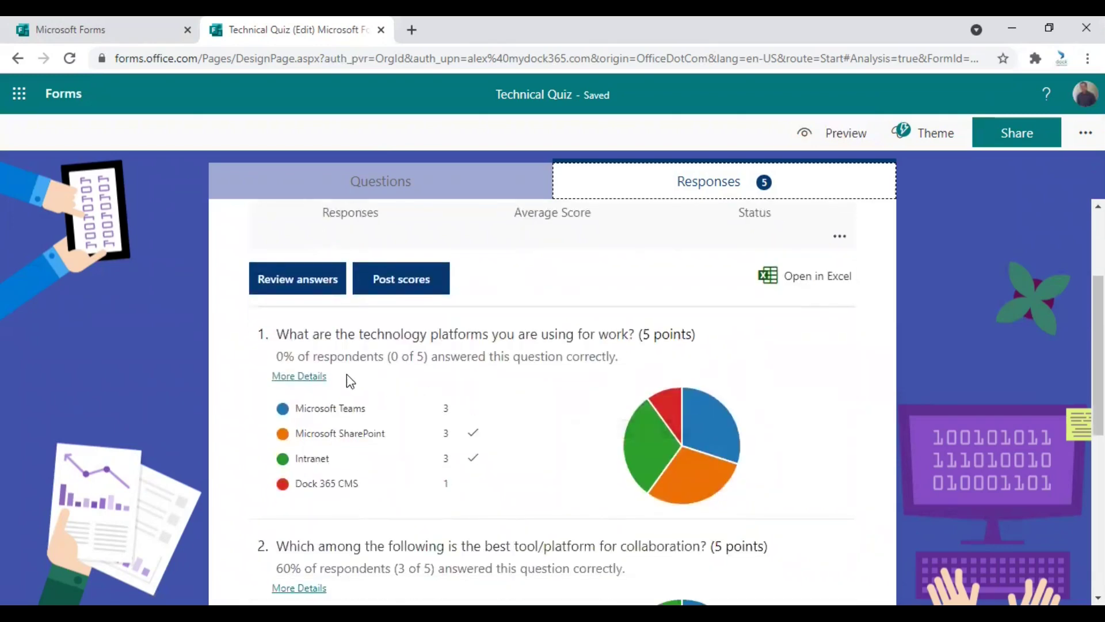
{"action": "scroll", "coordinate": [538, 471], "scroll_direction": "down", "scroll_amount": 3}
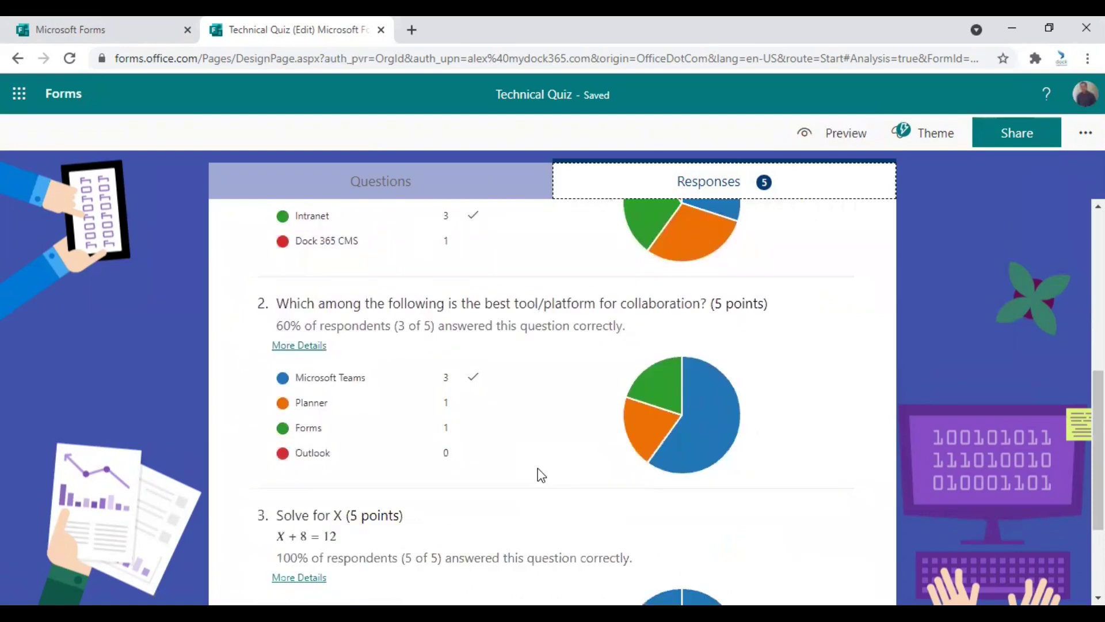
{"action": "scroll", "coordinate": [541, 474], "scroll_direction": "up", "scroll_amount": 1}
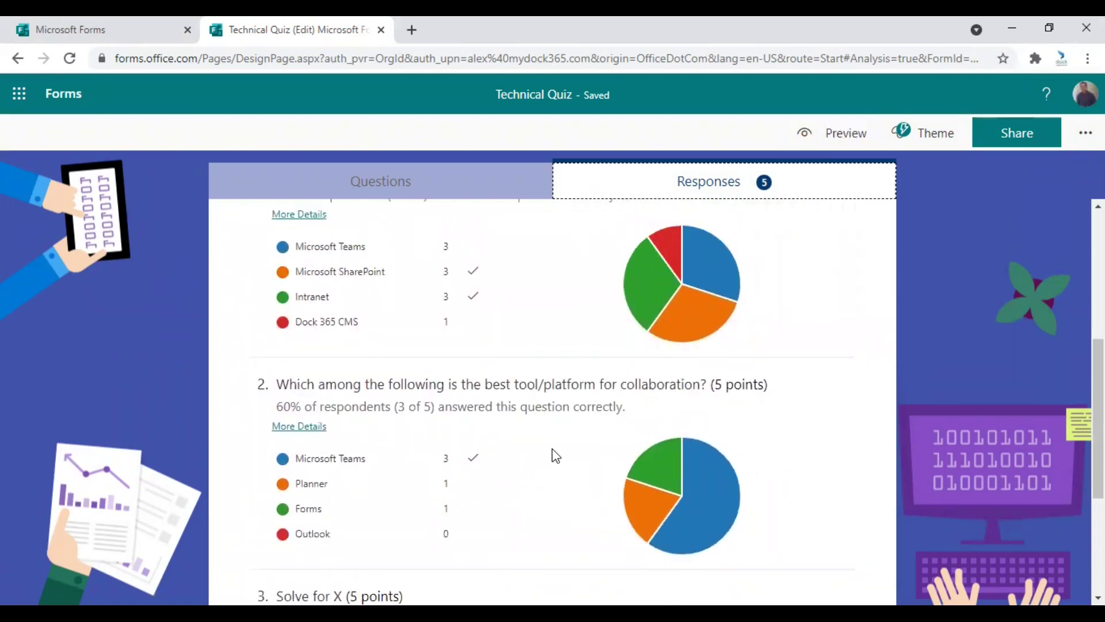
{"action": "scroll", "coordinate": [552, 452], "scroll_direction": "down", "scroll_amount": 3}
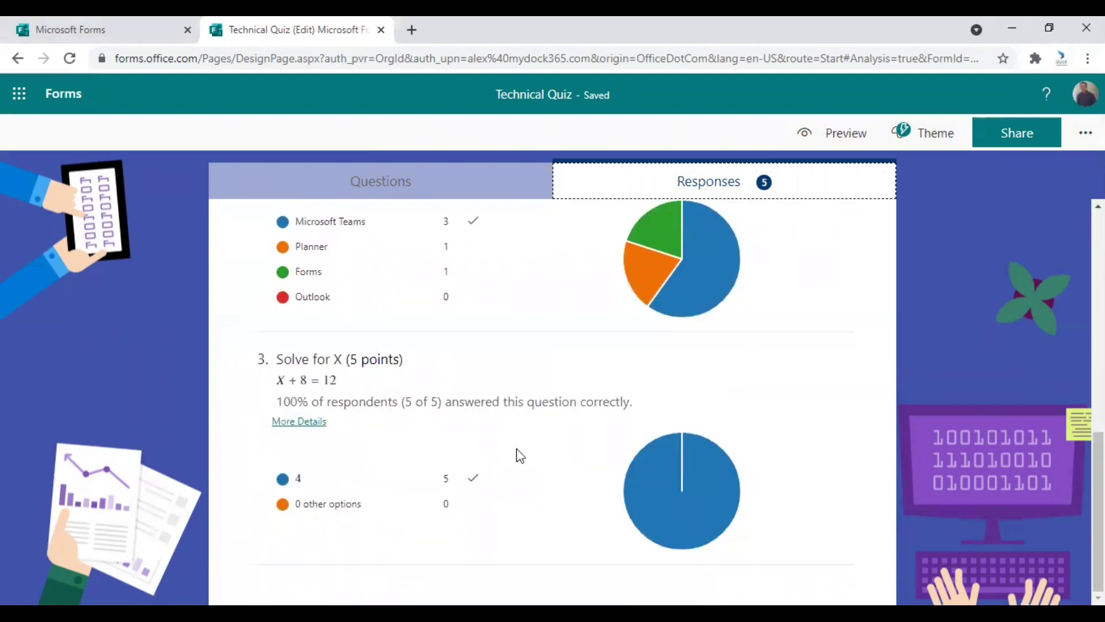
{"action": "scroll", "coordinate": [542, 455], "scroll_direction": "up", "scroll_amount": 2}
{"action": "scroll", "coordinate": [544, 458], "scroll_direction": "up", "scroll_amount": 5}
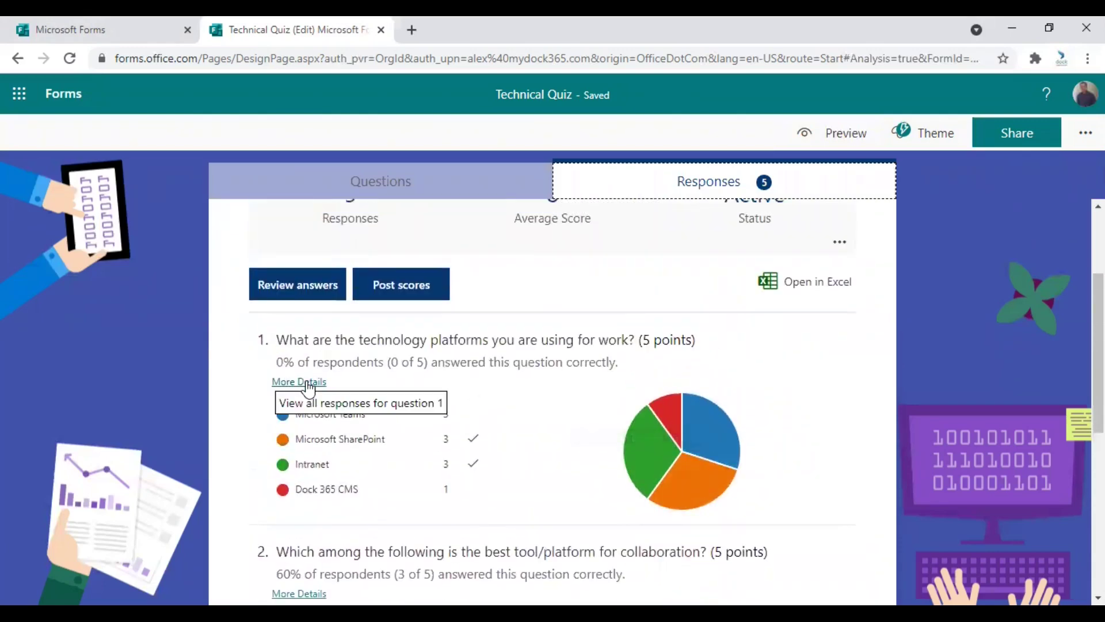
Step: Check all five answers to question 1, then open the responses as Technical Quiz(1-5).xlsx
{"action": "left_click", "coordinate": [307, 382]}
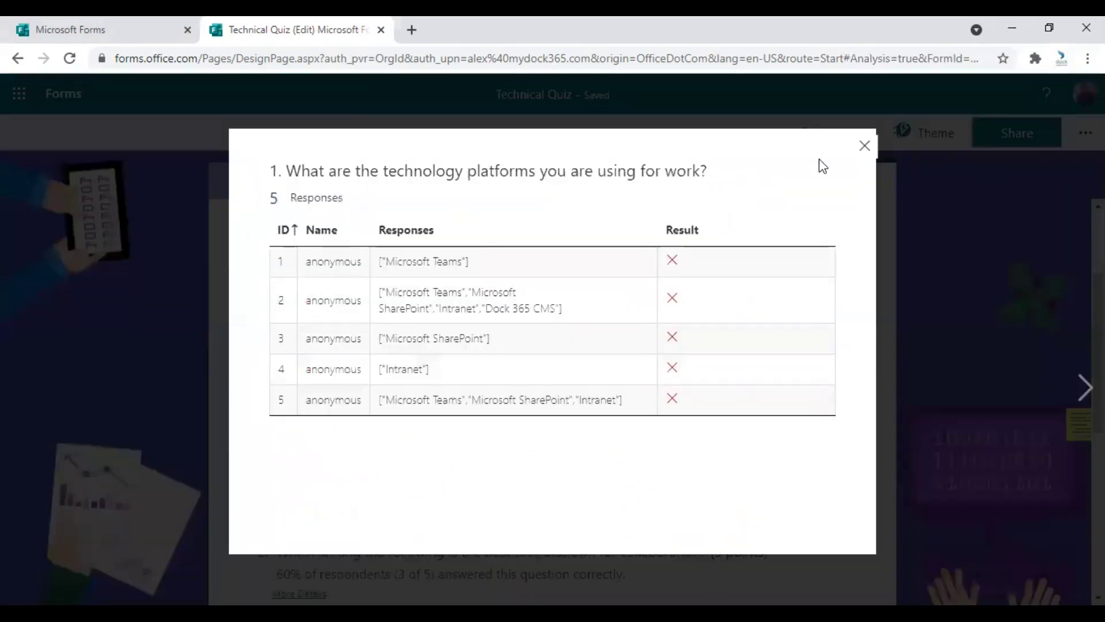
{"action": "left_click", "coordinate": [863, 146]}
{"action": "scroll", "coordinate": [734, 350], "scroll_direction": "up", "scroll_amount": 2}
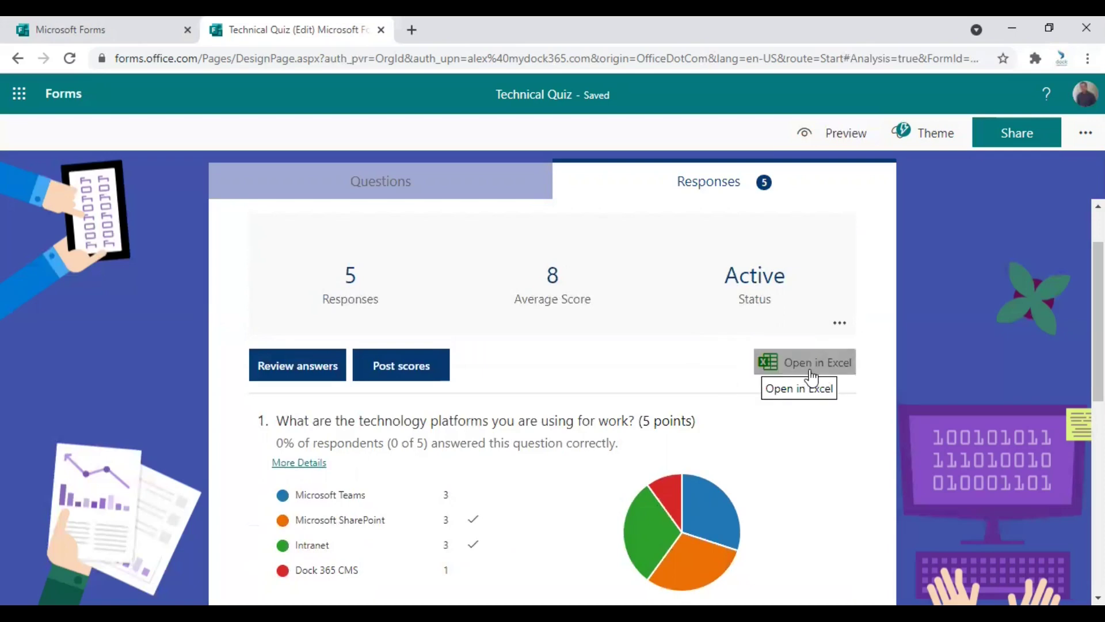
{"action": "left_click", "coordinate": [811, 361]}
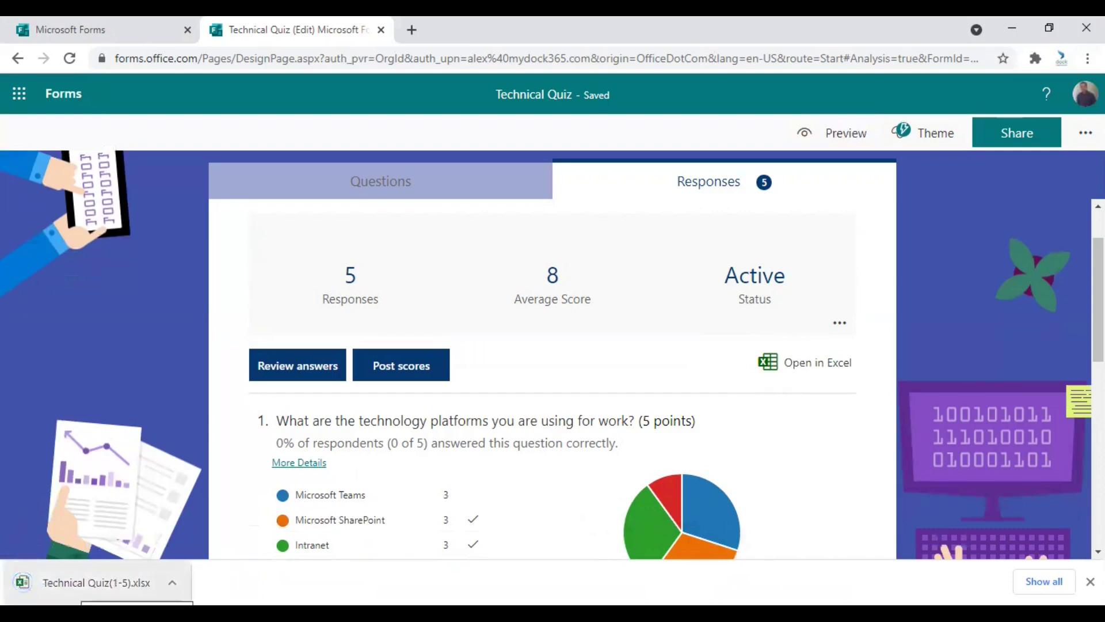
{"action": "left_click", "coordinate": [305, 366]}
{"action": "scroll", "coordinate": [564, 411], "scroll_direction": "down", "scroll_amount": 4}
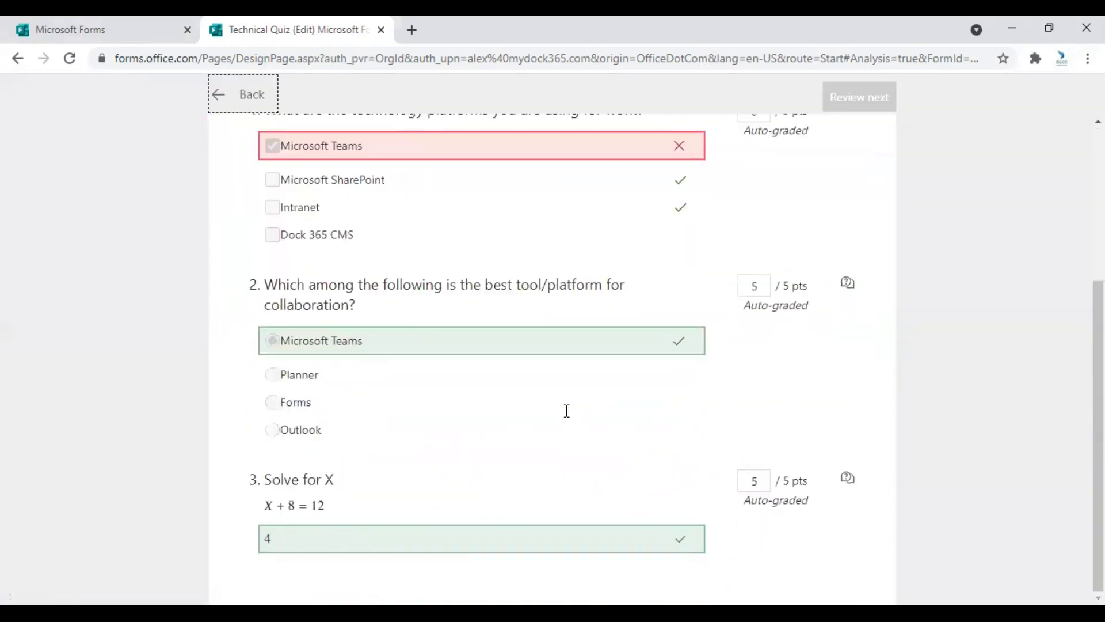
{"action": "scroll", "coordinate": [564, 417], "scroll_direction": "up", "scroll_amount": 4}
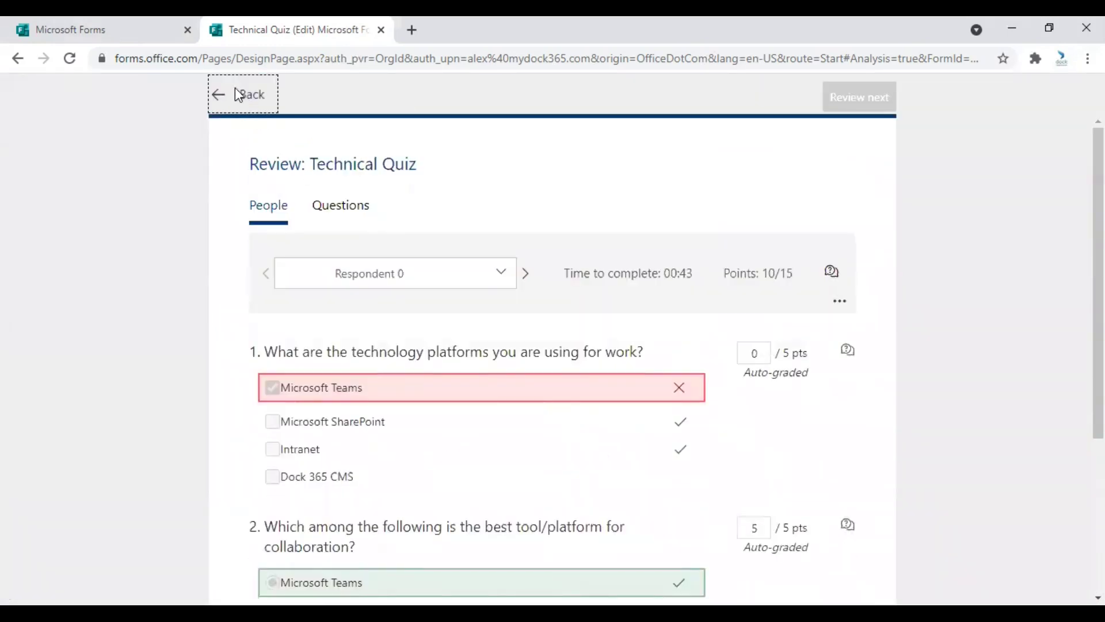
{"action": "left_click", "coordinate": [239, 93]}
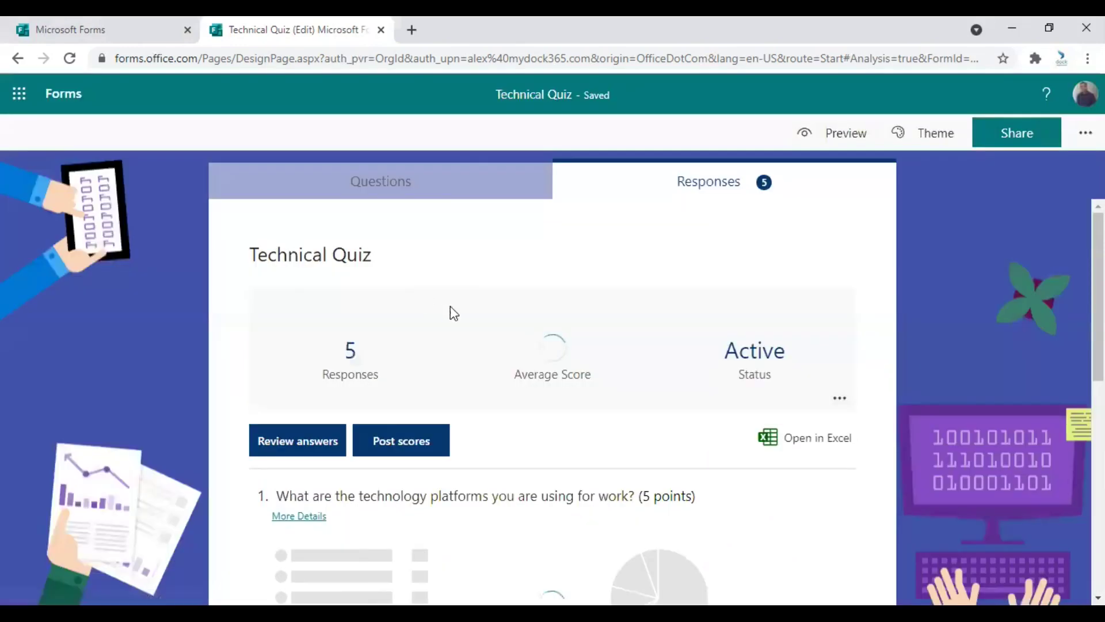
{"action": "left_click", "coordinate": [401, 441]}
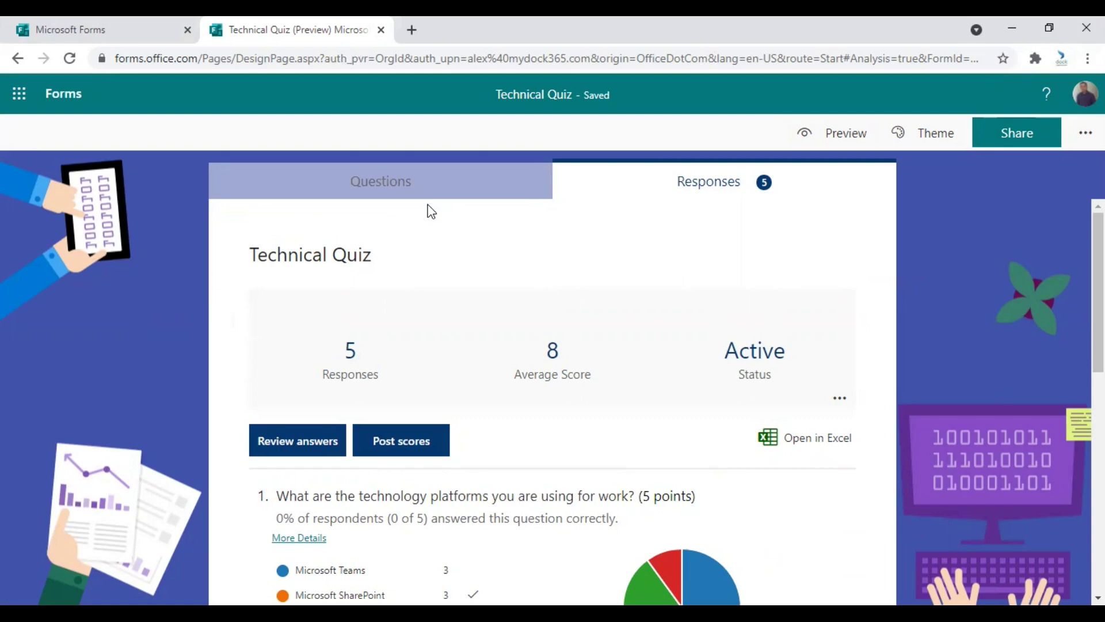
Step: Switch to the Questions tab to edit the 15-point quiz again
{"action": "left_click", "coordinate": [420, 192]}
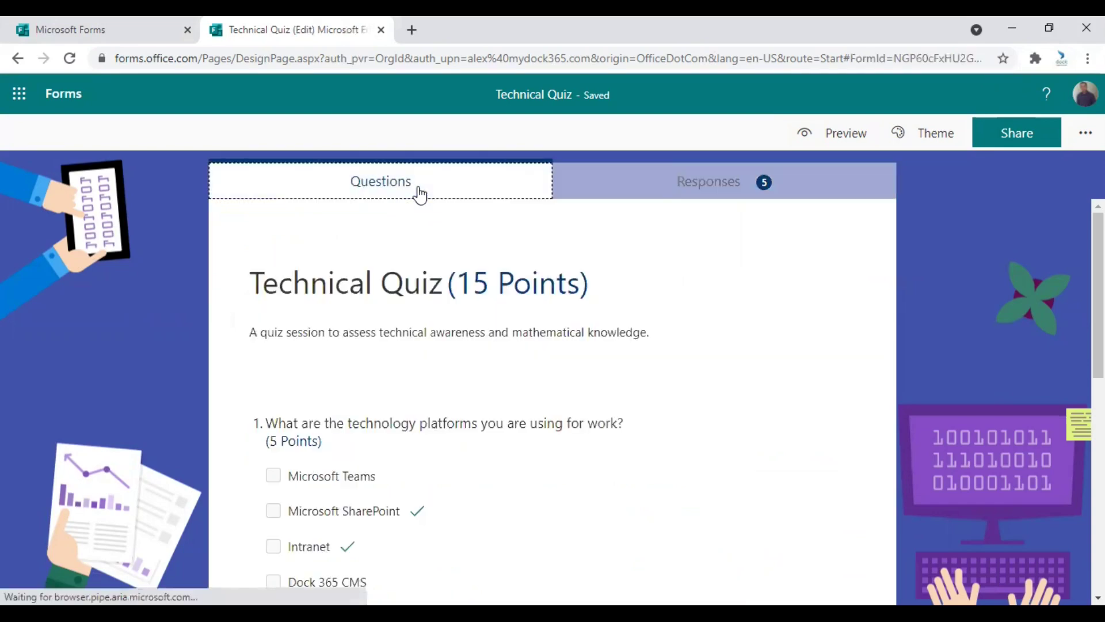